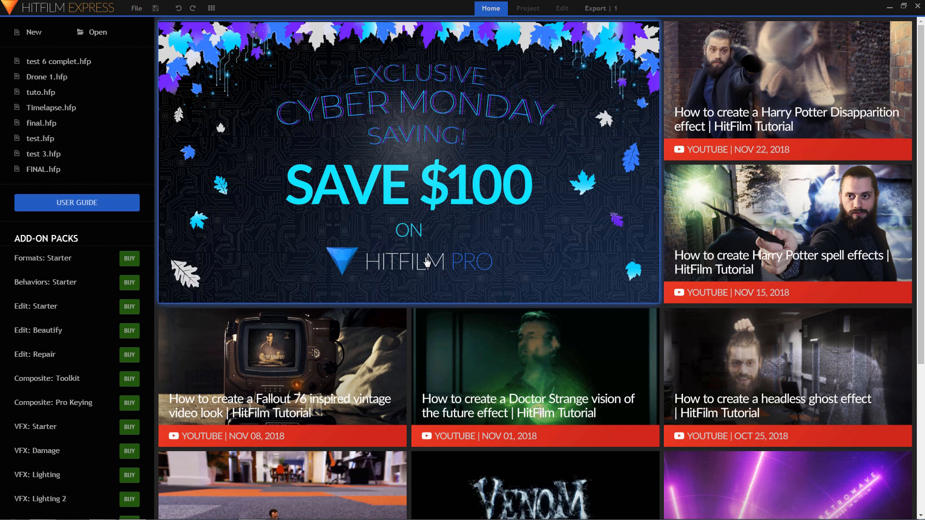
Start editing a new project with the 1080p Full HD @ 30 fps template and hide the Trimmer panel
left_click(33, 35)
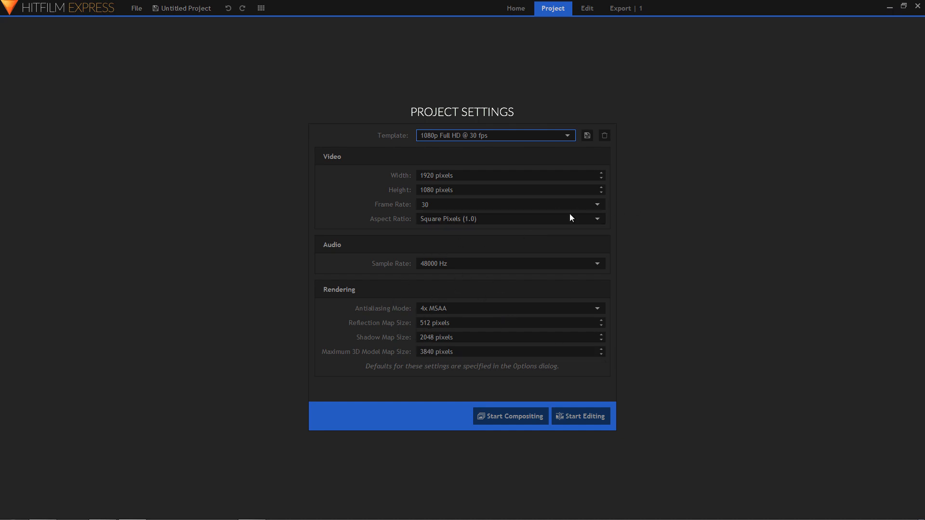
left_click(581, 417)
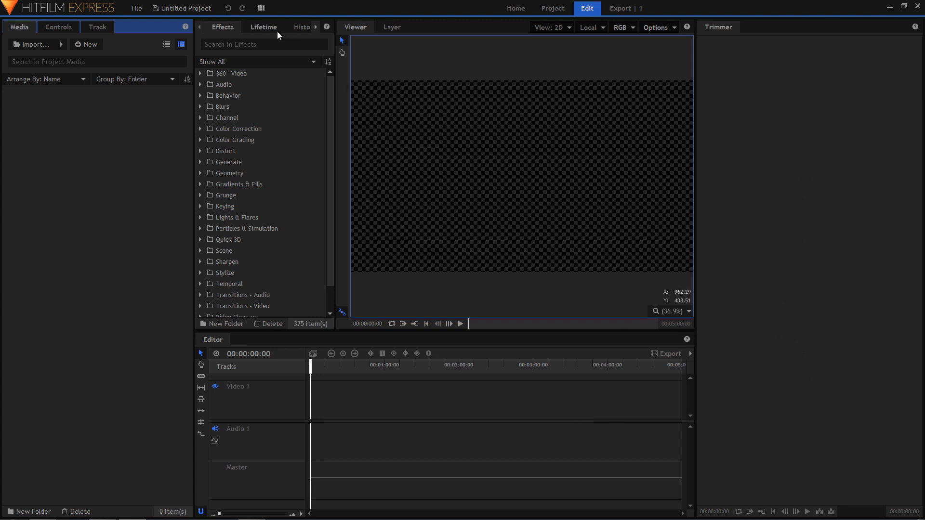
left_click(260, 8)
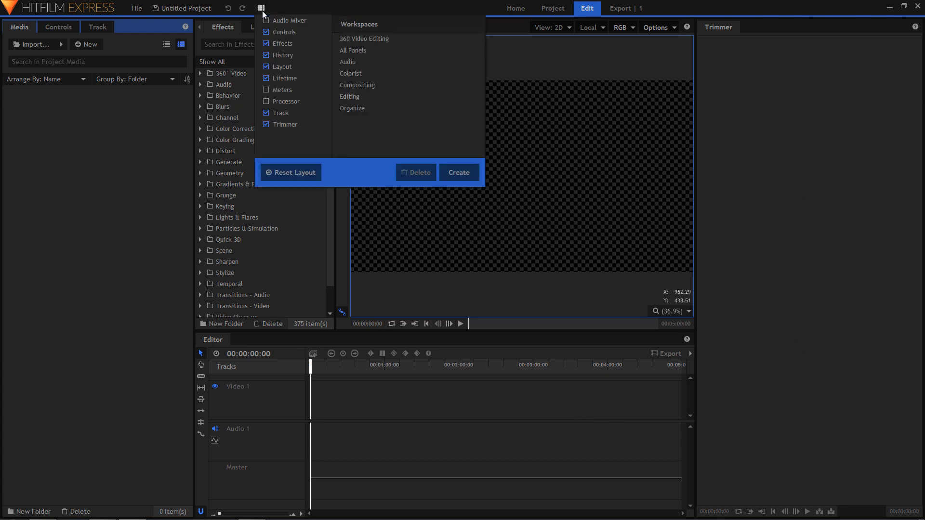
left_click(265, 124)
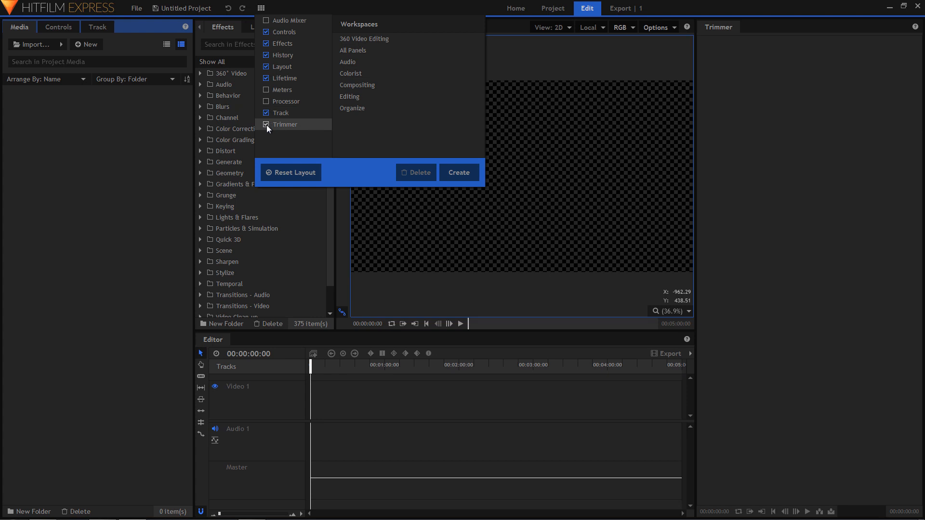
left_click(266, 125)
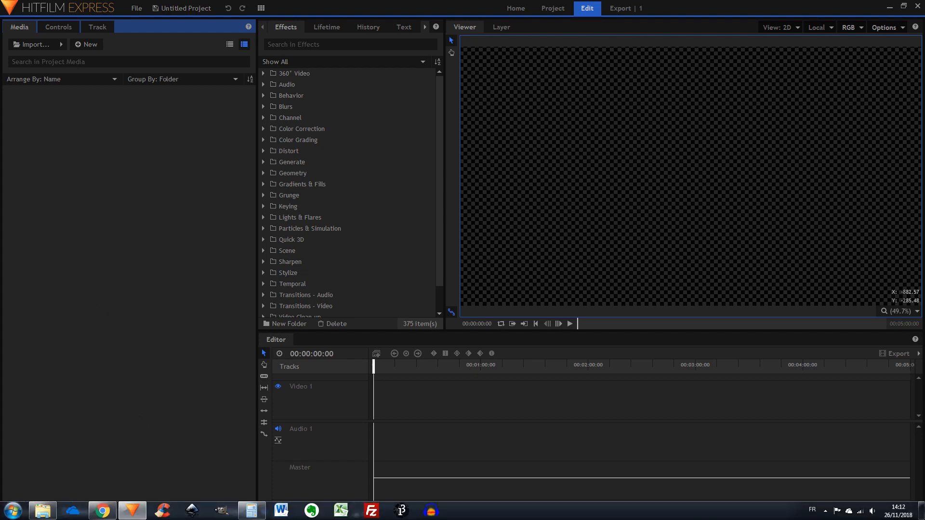
Import all three files from the RUSHS folder into the project media: both MP4 videos and PeaceAndSerenity-sc1.mp3
left_click(43, 511)
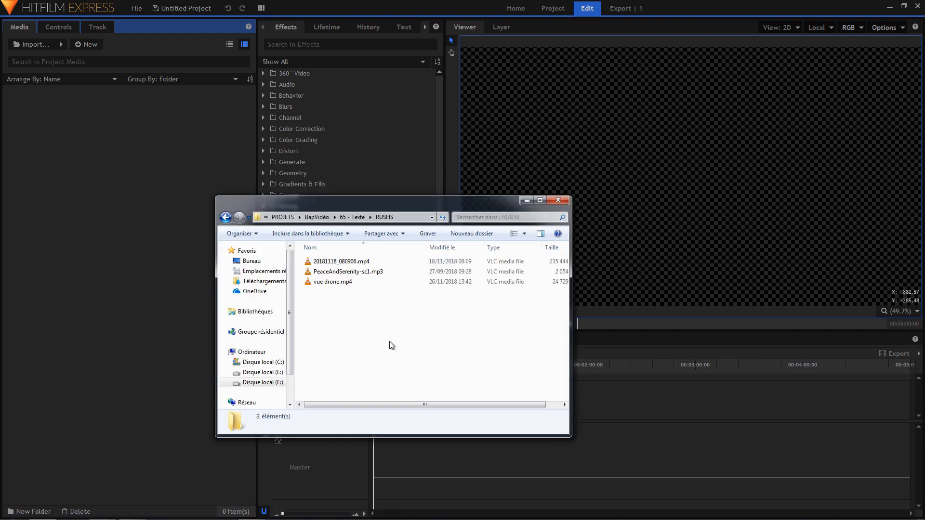
left_click_drag(392, 316, 99, 273)
key("ctrl+a")
left_click(100, 273)
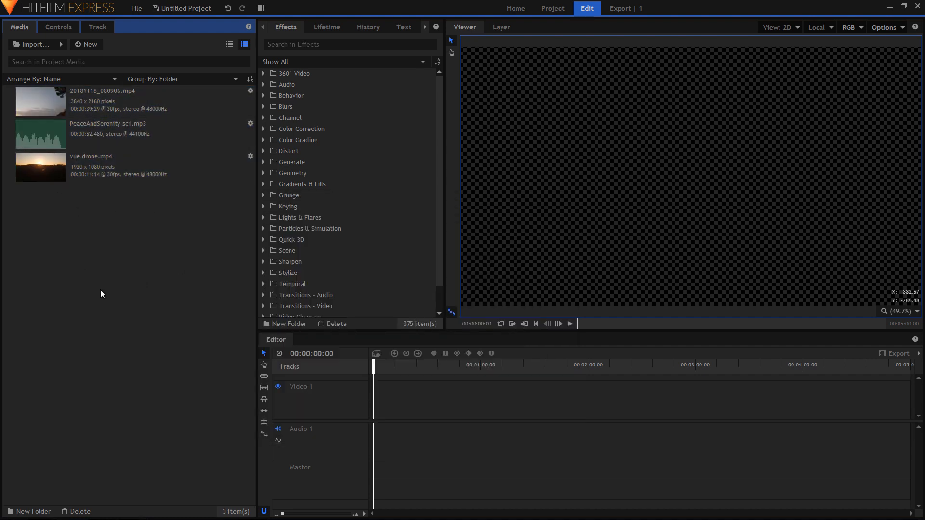
Place vue drone.mp4 at the start of the Video 1 track and skim through its footage
left_click(94, 170)
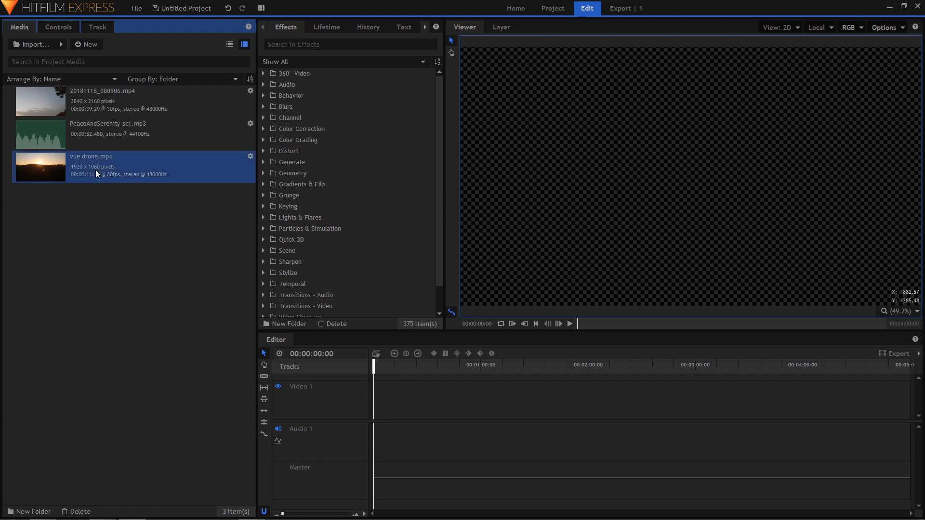
left_click(98, 100)
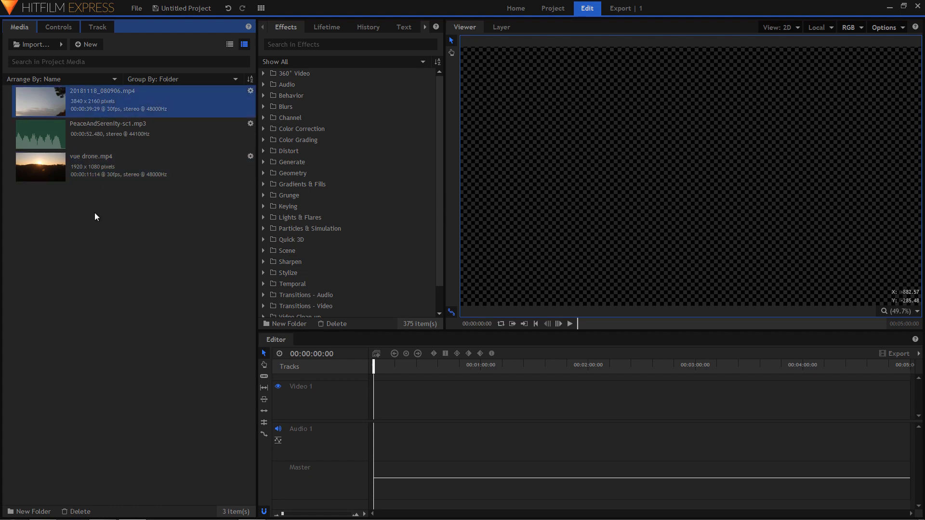
left_click(91, 130)
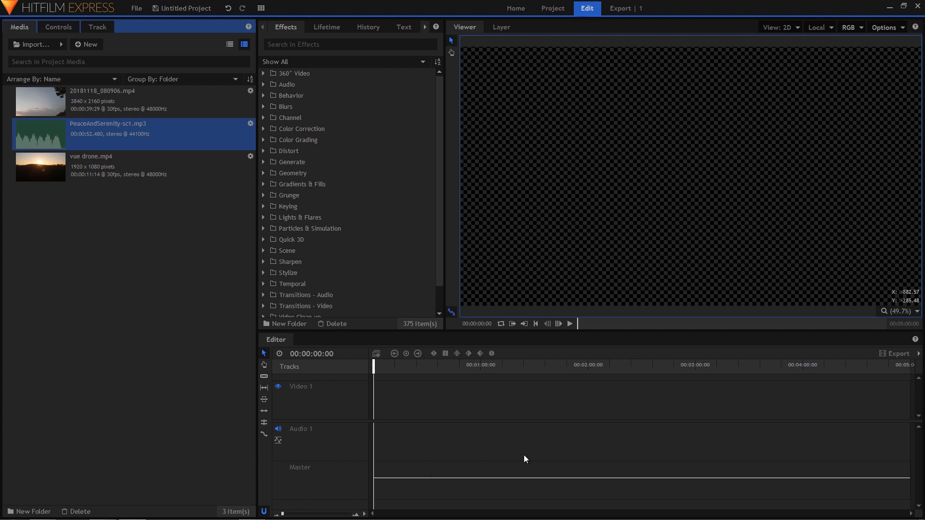
left_click_drag(48, 170, 373, 417)
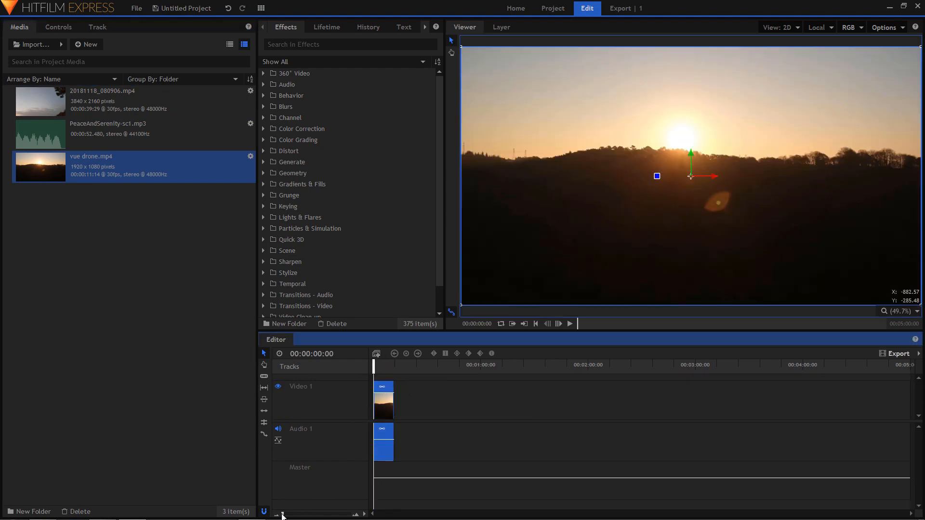
left_click_drag(282, 516, 290, 517)
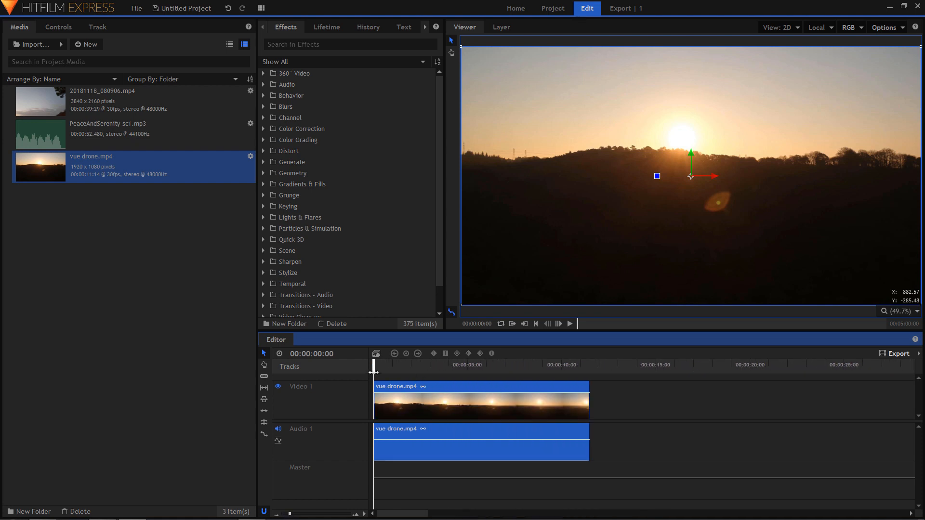
left_click_drag(377, 368, 570, 379)
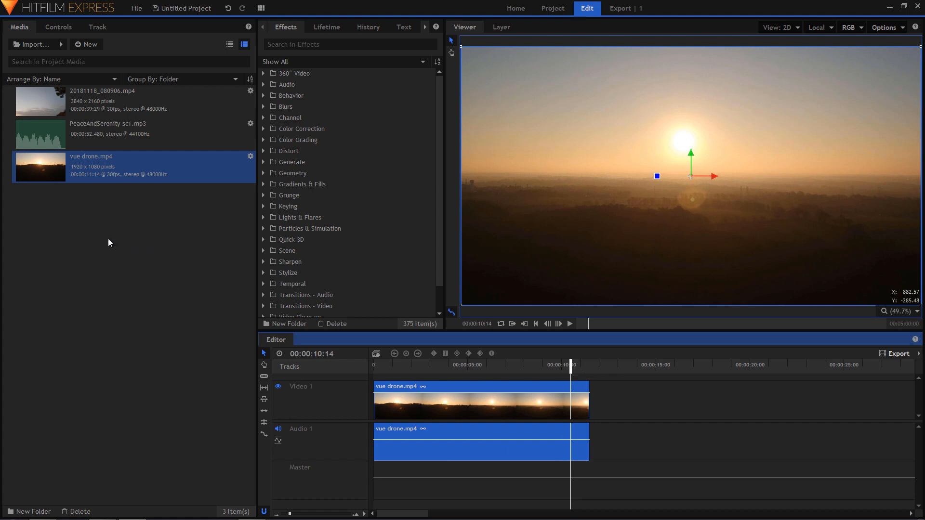
Add 20181118_080906.mp4 directly after the drone clip on the timeline and skim through its footage
left_click(80, 186)
left_click(77, 111)
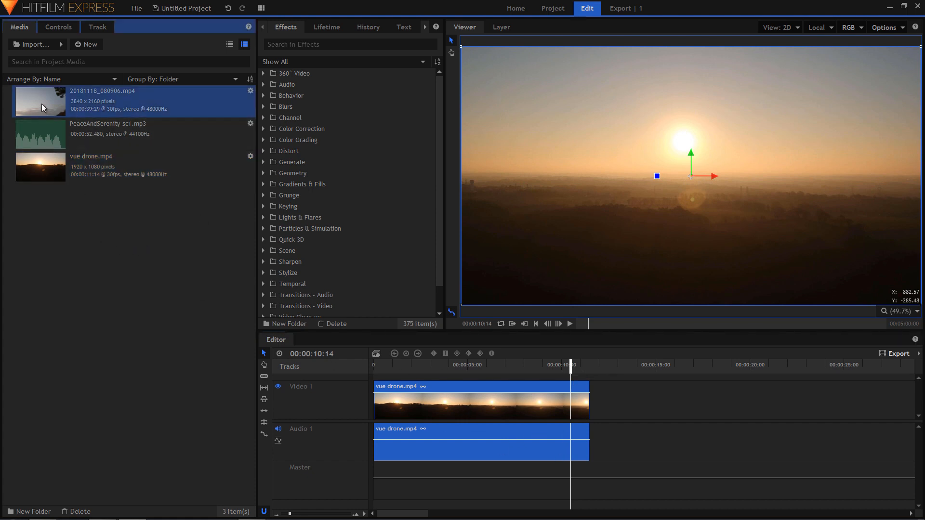
left_click_drag(41, 103, 594, 405)
left_click(586, 366)
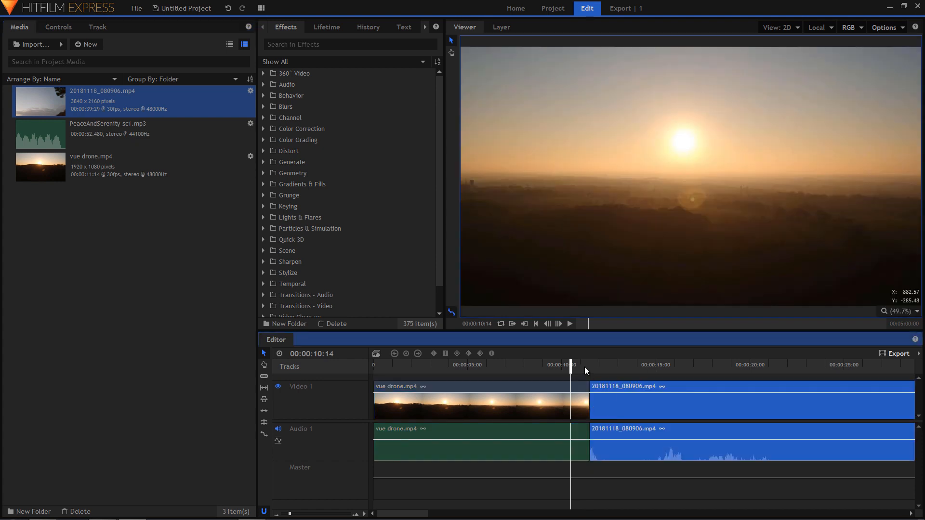
left_click_drag(586, 364, 634, 371)
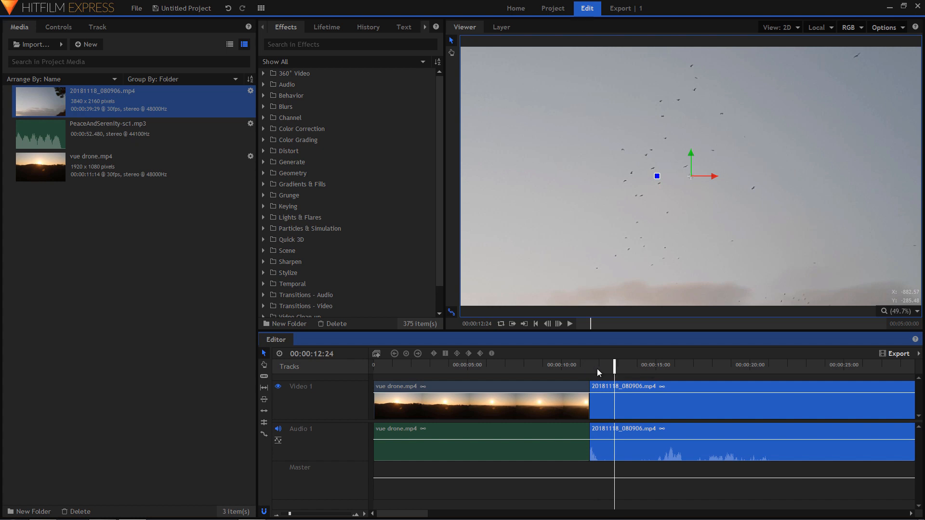
left_click(597, 372)
left_click(617, 366)
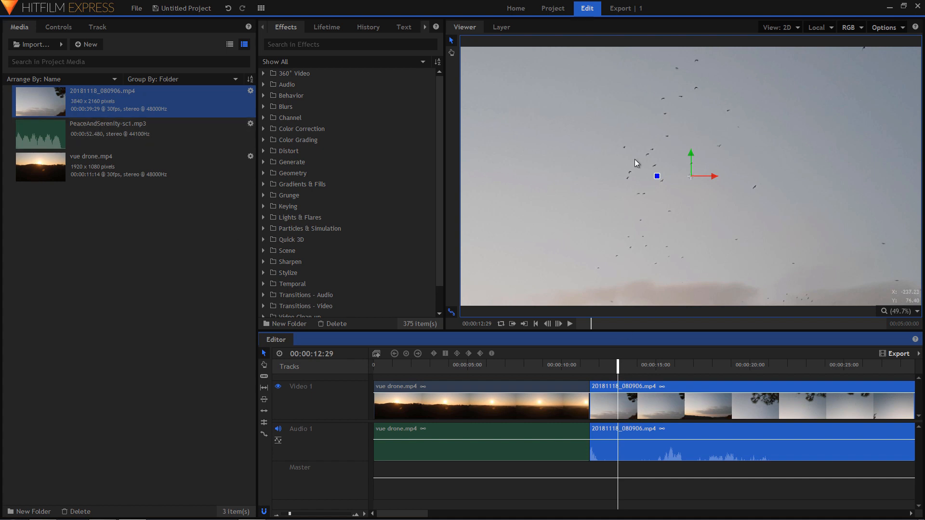
left_click_drag(619, 373, 841, 389)
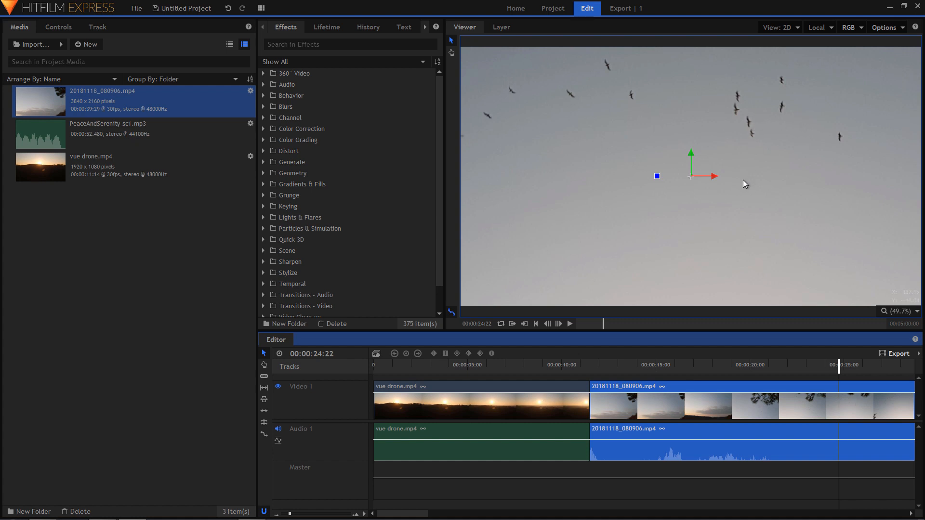
Set the scale of the 20181118_080906.mp4 clip to 50% in its Transform properties
left_click(59, 27)
left_click(666, 405)
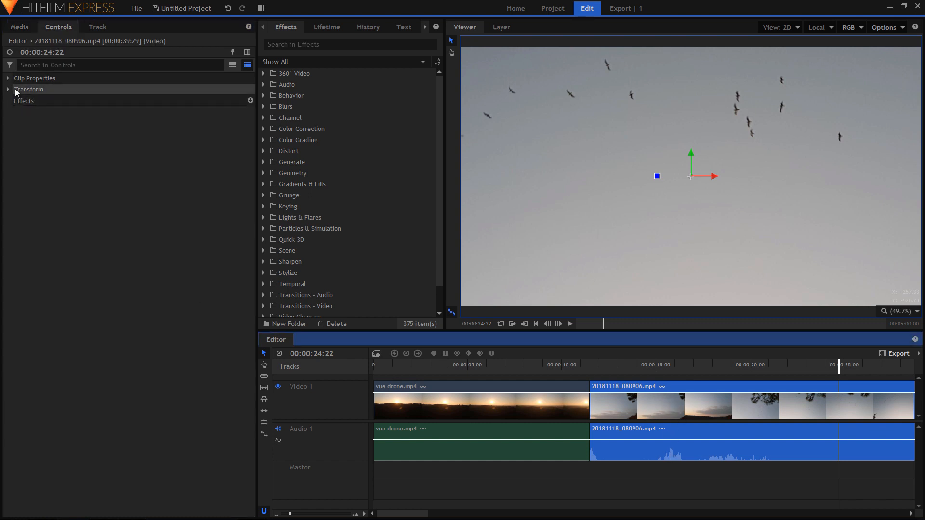
left_click(8, 90)
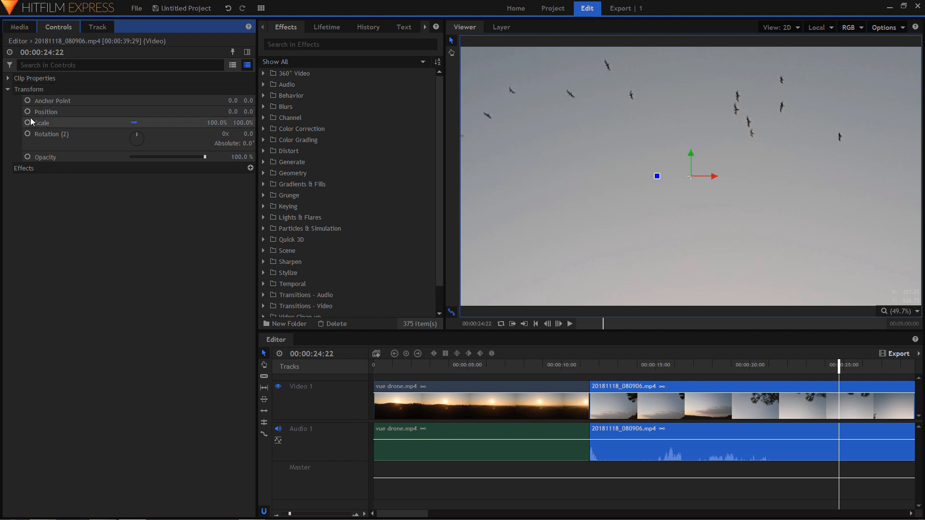
left_click(218, 123)
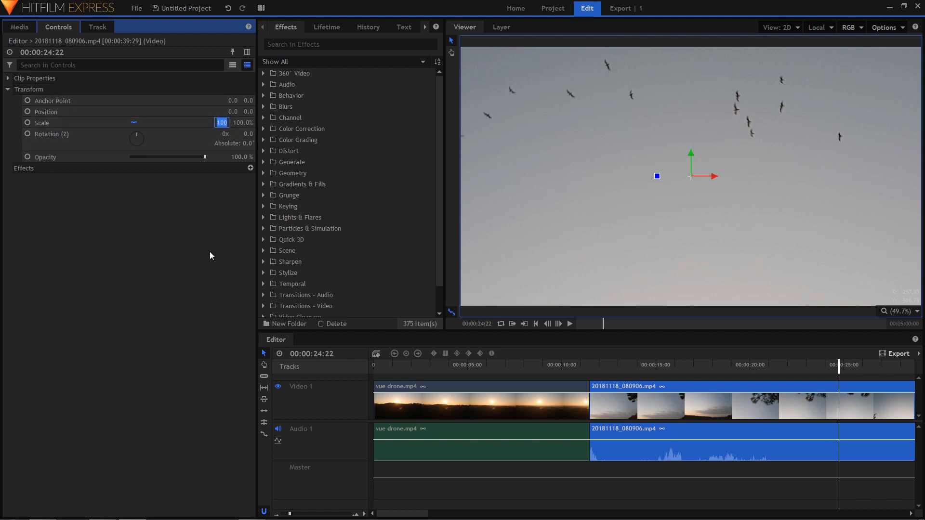
type("50")
key("Return")
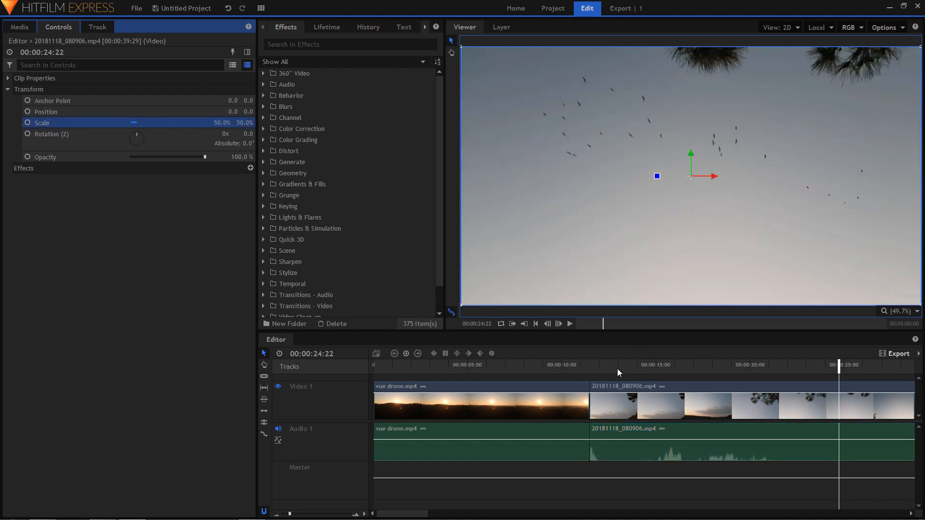
Find the cut point in the bird footage and split the 20181118_080906.mp4 clip at 00:00:26:07
left_click_drag(617, 368, 874, 400)
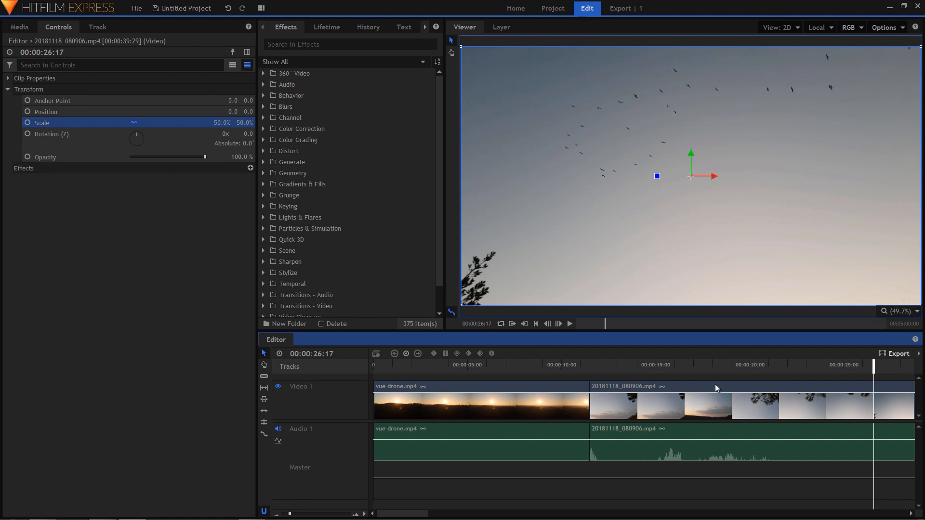
left_click_drag(608, 369, 866, 381)
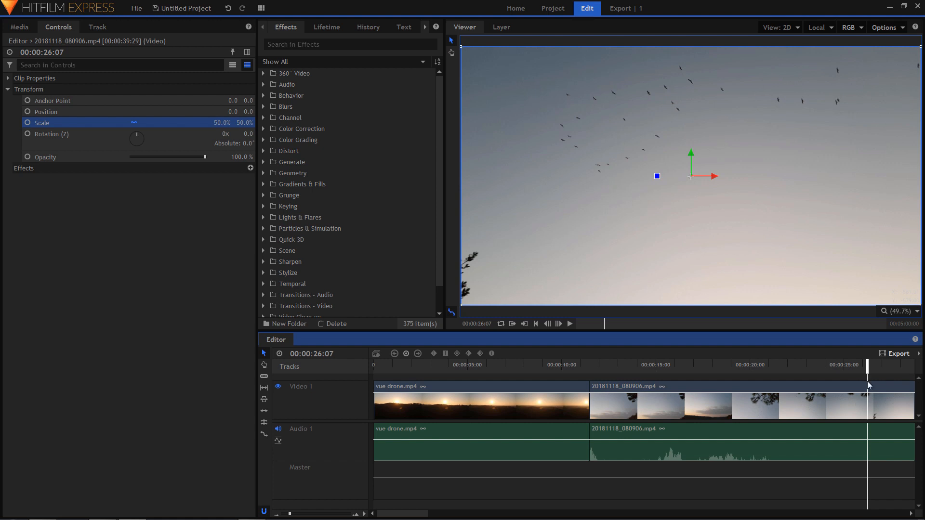
left_click(264, 377)
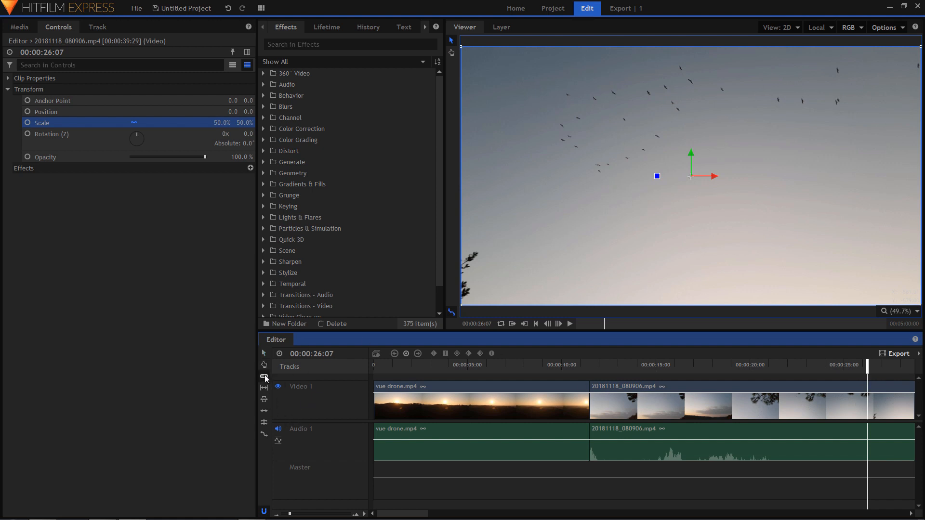
left_click(867, 400)
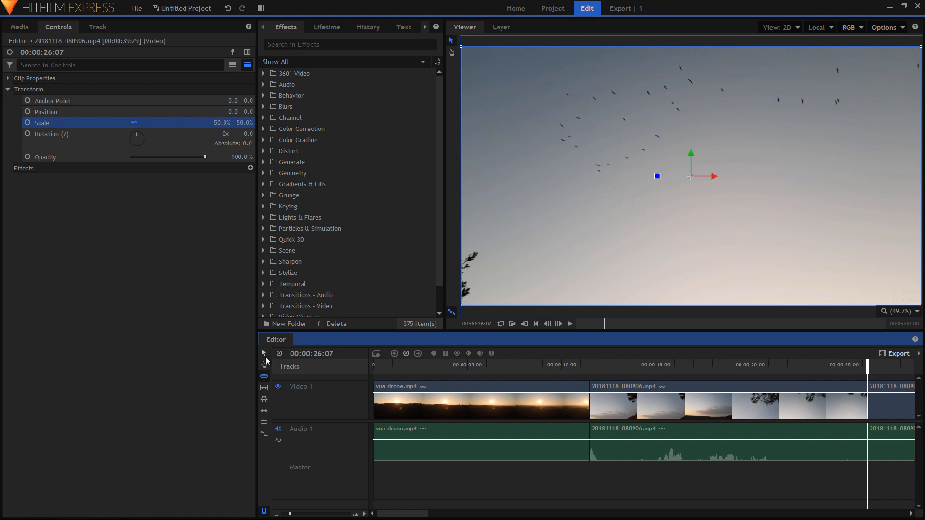
Delete the part of the 20181118_080906.mp4 clip before the cut
left_click(264, 354)
left_click(712, 409)
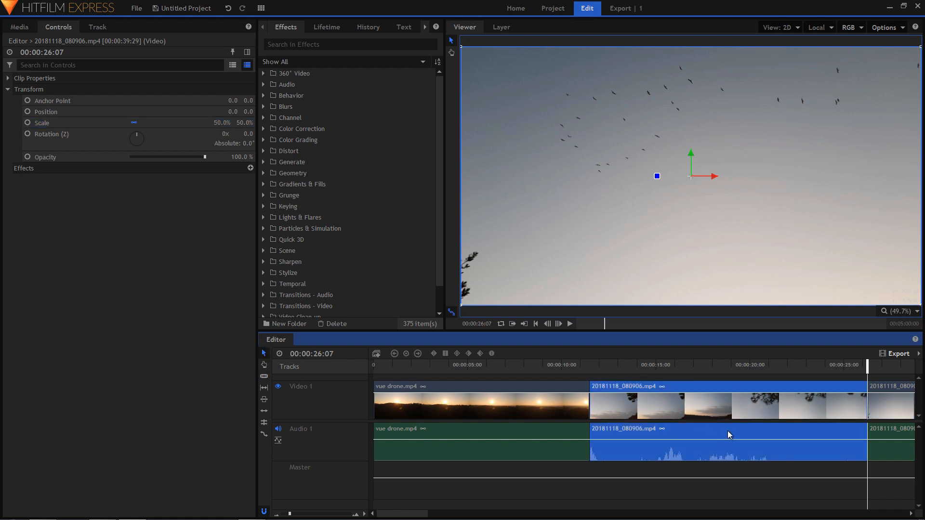
key("Delete")
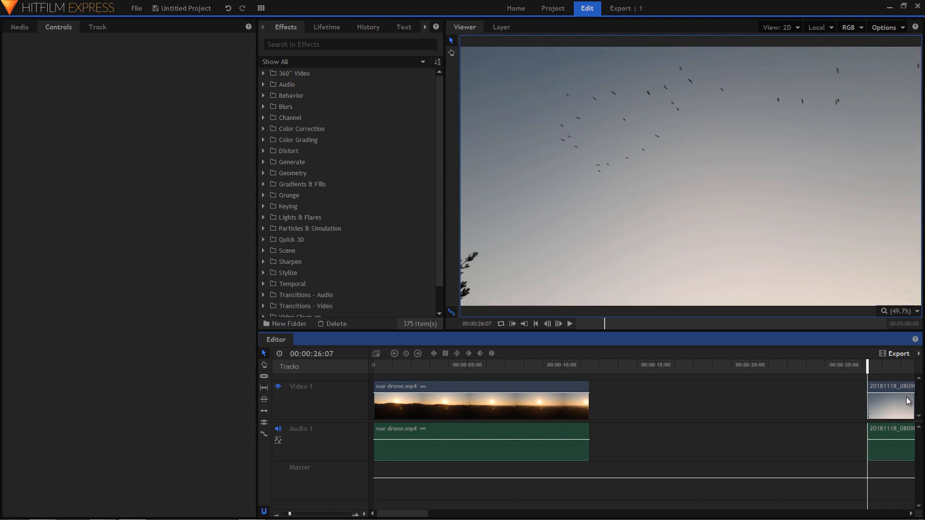
Close the gap between vue drone.mp4 and the remaining bird clip with Ripple Delete Gap
left_click_drag(892, 404, 860, 406)
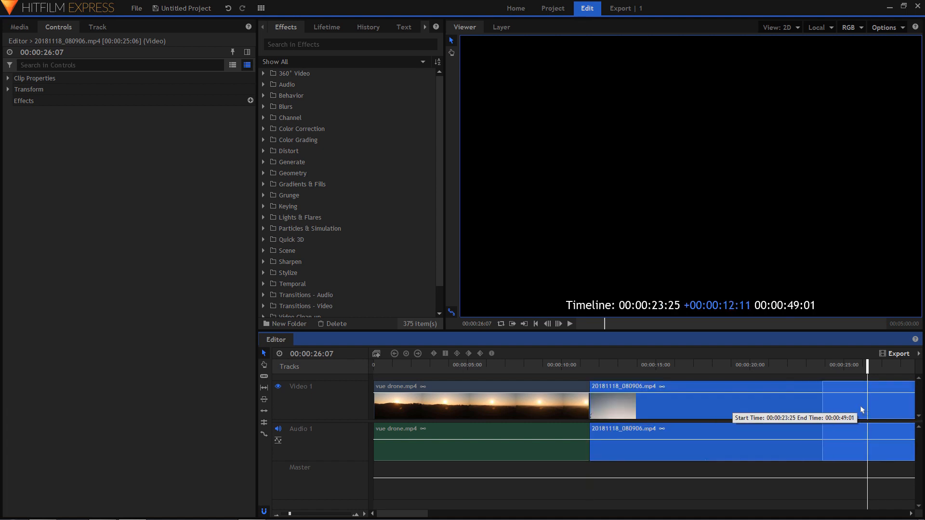
left_click_drag(684, 391, 682, 404)
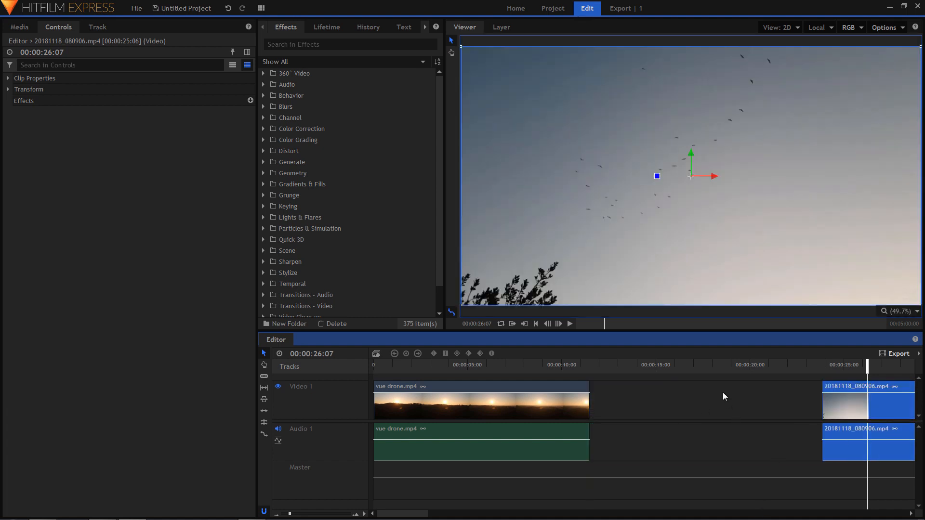
right_click(676, 399)
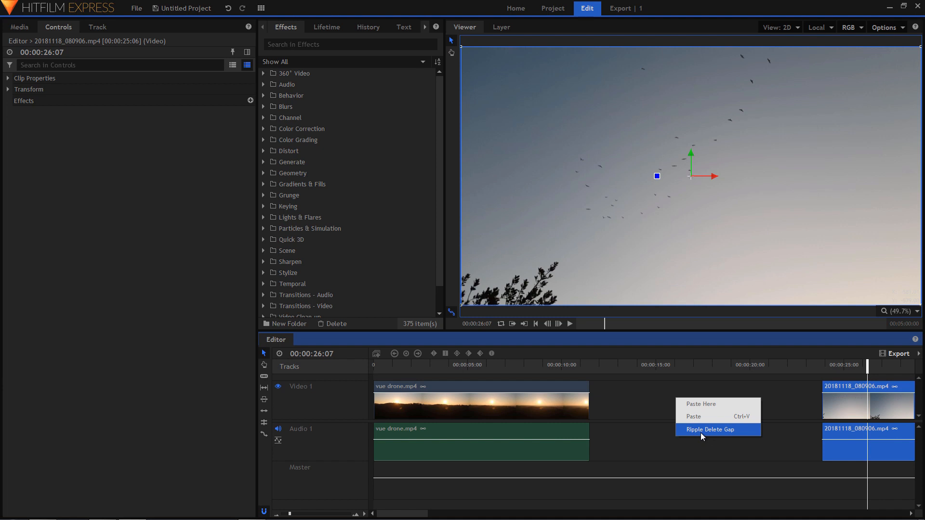
left_click(700, 432)
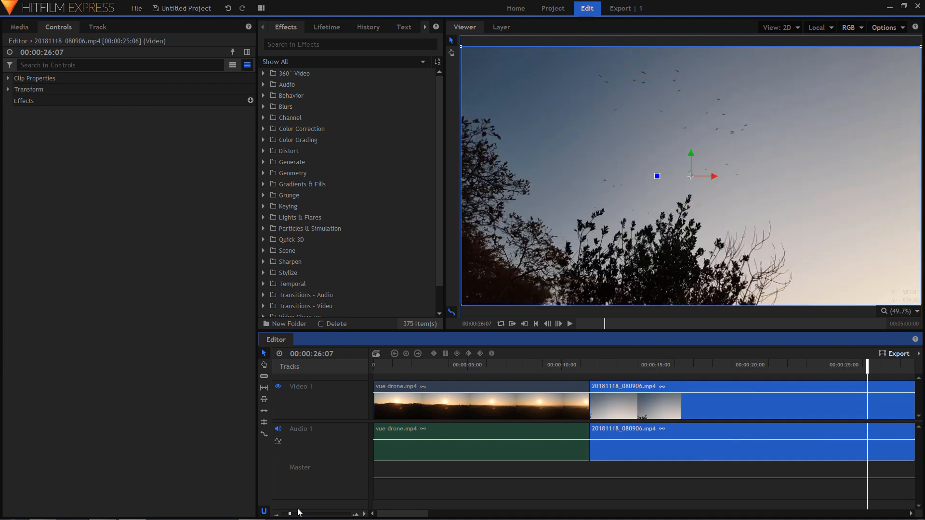
Preview the assembled sequence from the beginning and move the playhead to 00:00:09:10
left_click_drag(290, 514, 288, 514)
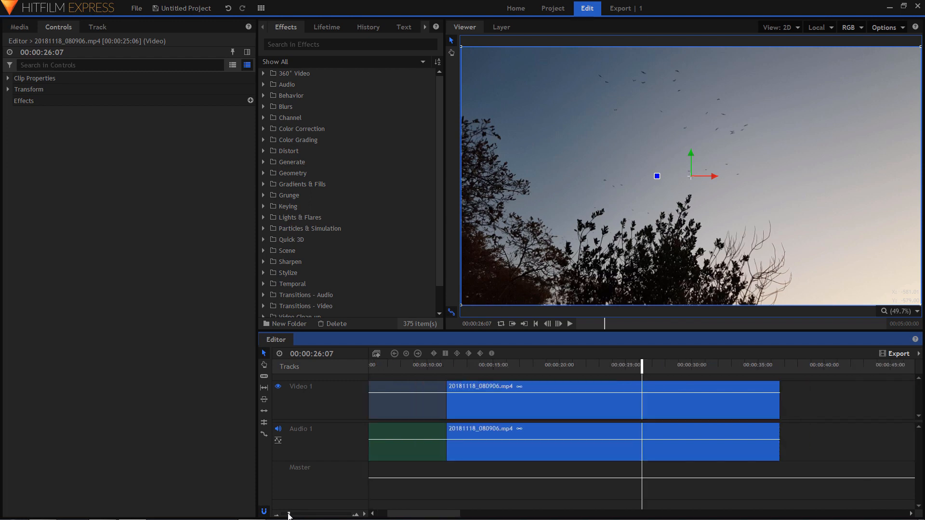
left_click_drag(296, 380, 298, 382)
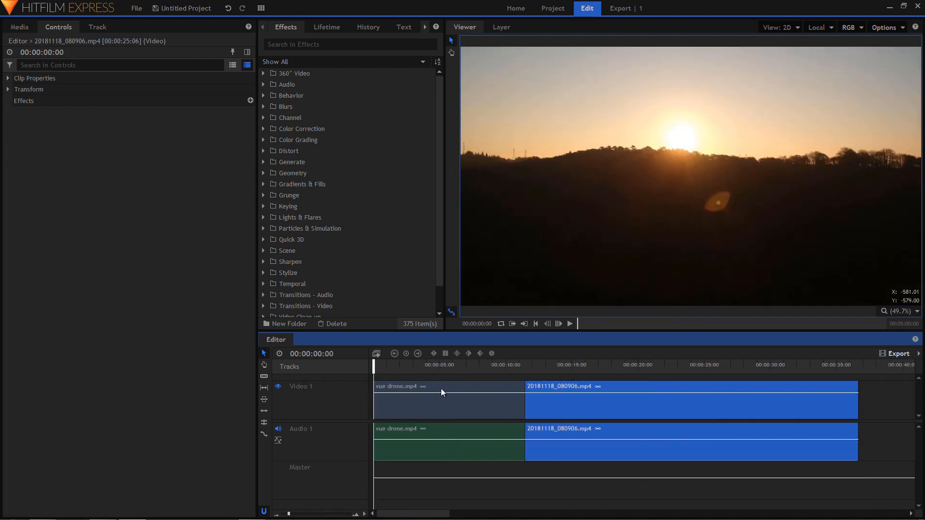
key("space")
left_click_drag(502, 368, 497, 370)
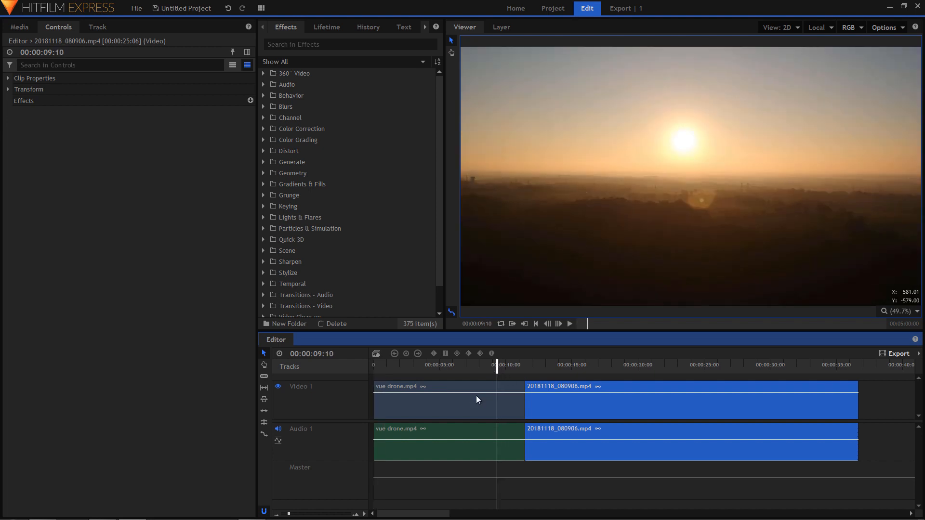
Play the sequence on to 00:00:16:26 and split the 20181118_080906.mp4 clip there
key("space")
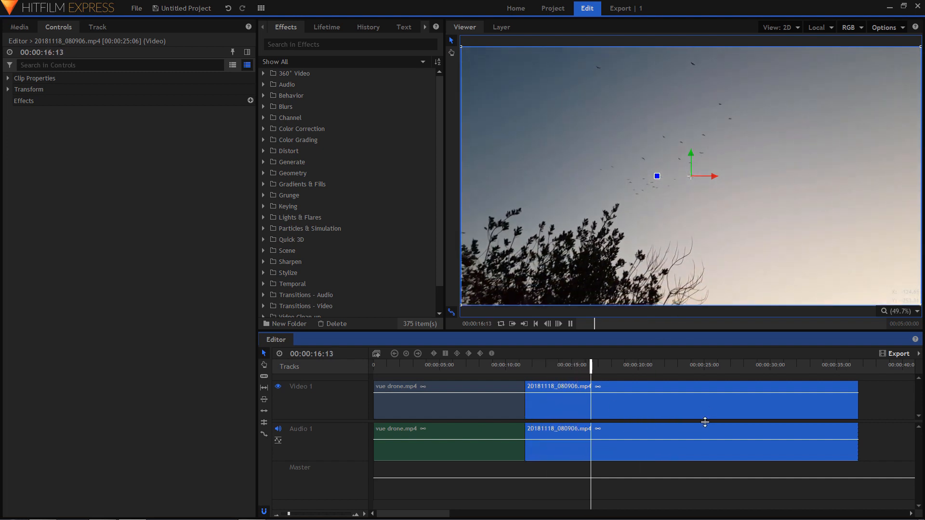
key("space")
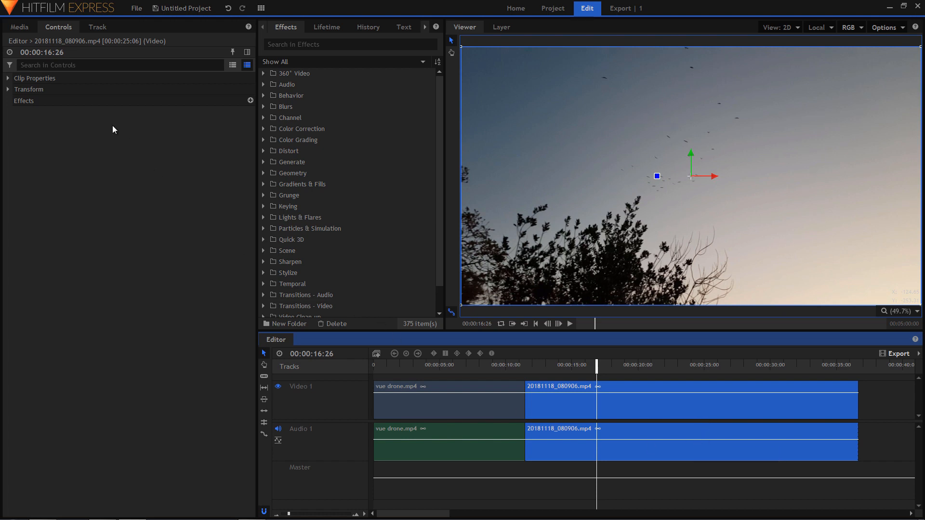
left_click(597, 403)
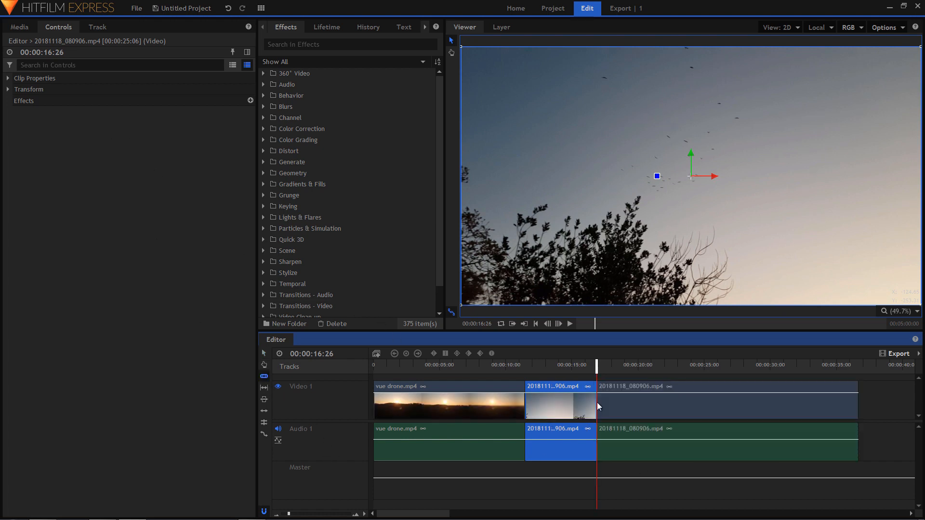
Delete the part of the 20181118_080906.mp4 clip after the cut
left_click(265, 354)
left_click(661, 397)
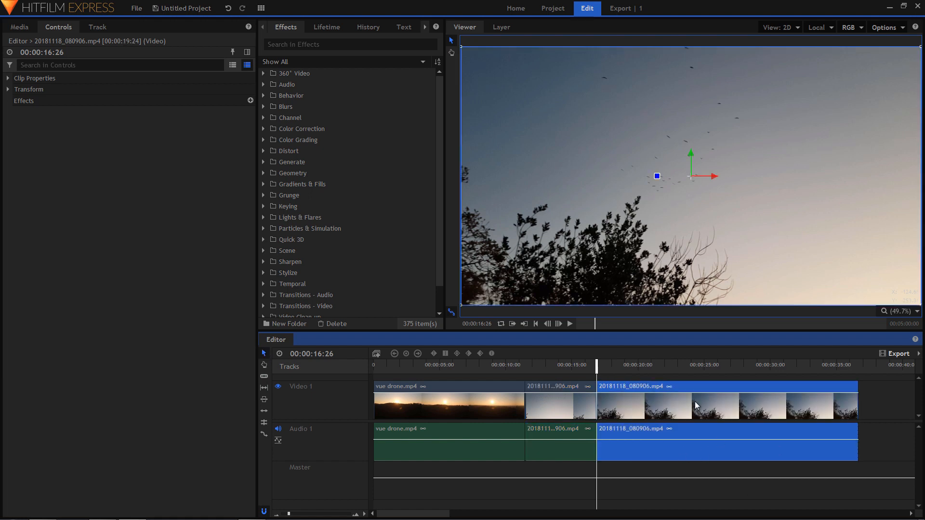
key("Delete")
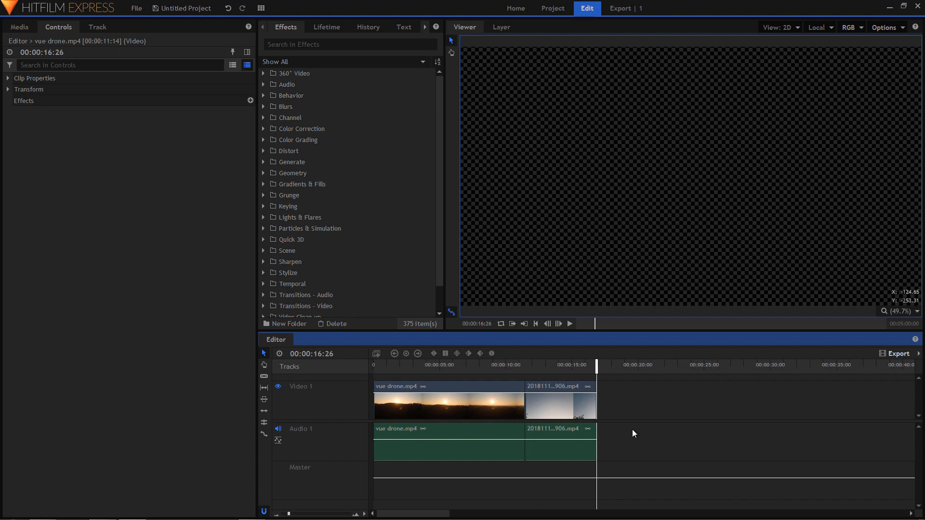
Insert a second audio track below Audio 1, keeping its default name
right_click(340, 455)
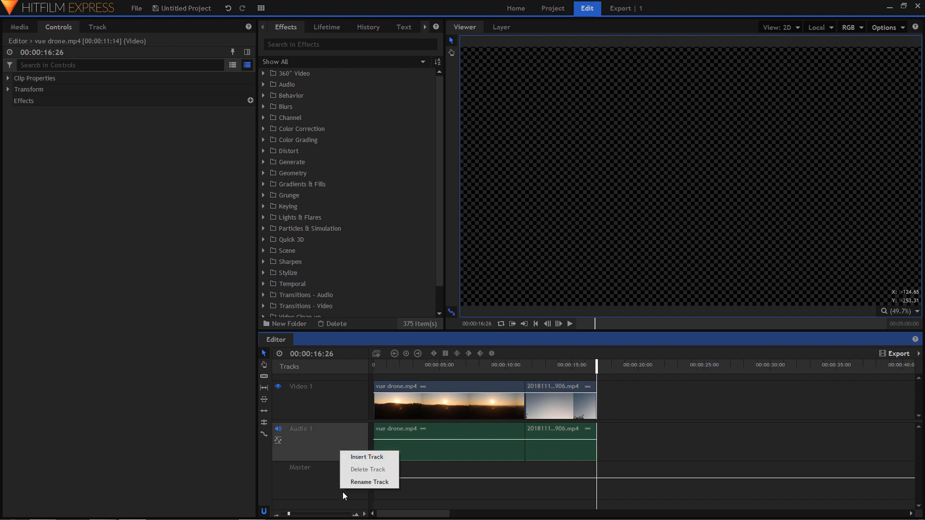
left_click(370, 457)
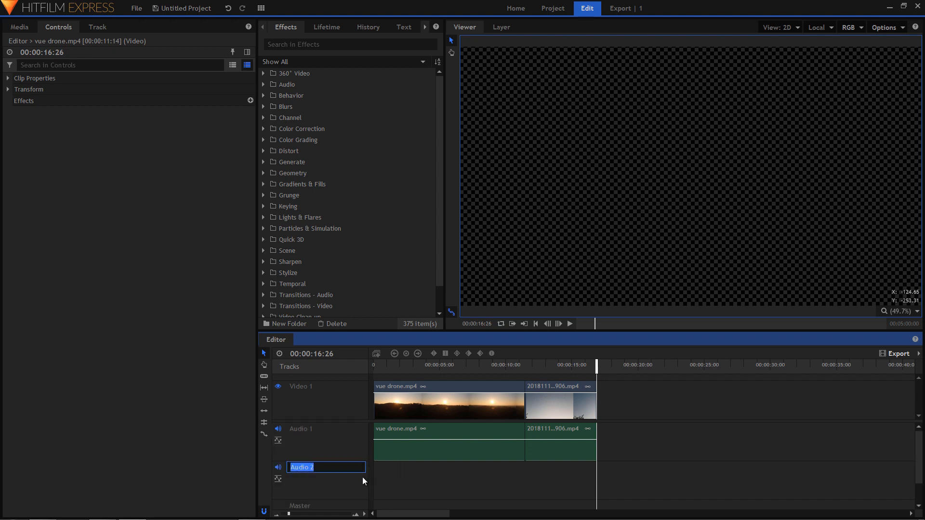
left_click(324, 478)
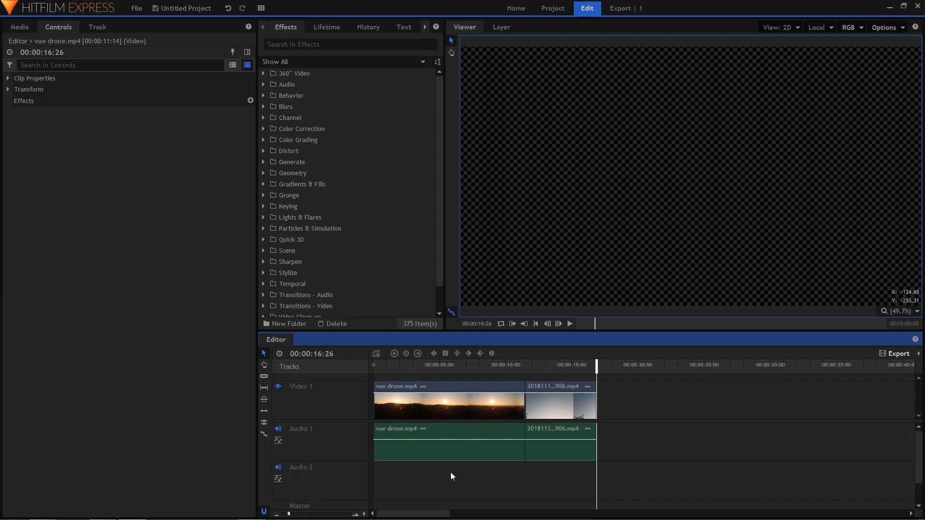
Place PeaceAndSerenity-sc1.mp3 from the project media at the start of the Audio 2 track
left_click(18, 27)
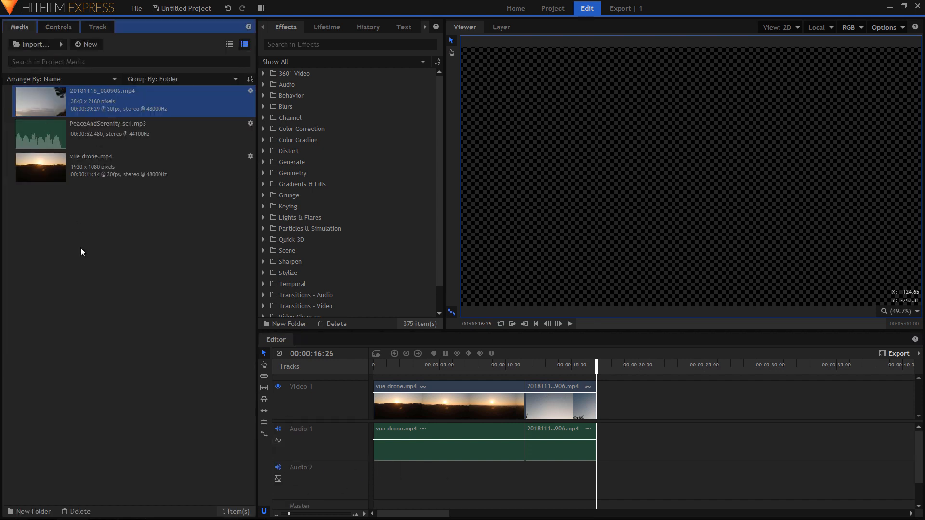
left_click(53, 134)
left_click_drag(48, 131, 375, 484)
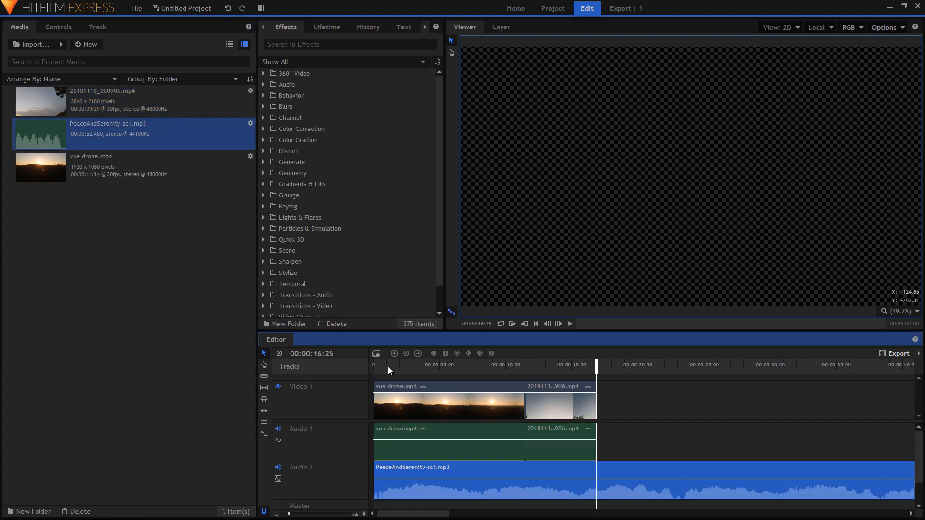
Preview the sequence with the music from the beginning and stop playback at 00:00:10:23
left_click_drag(388, 366, 347, 388)
key("space")
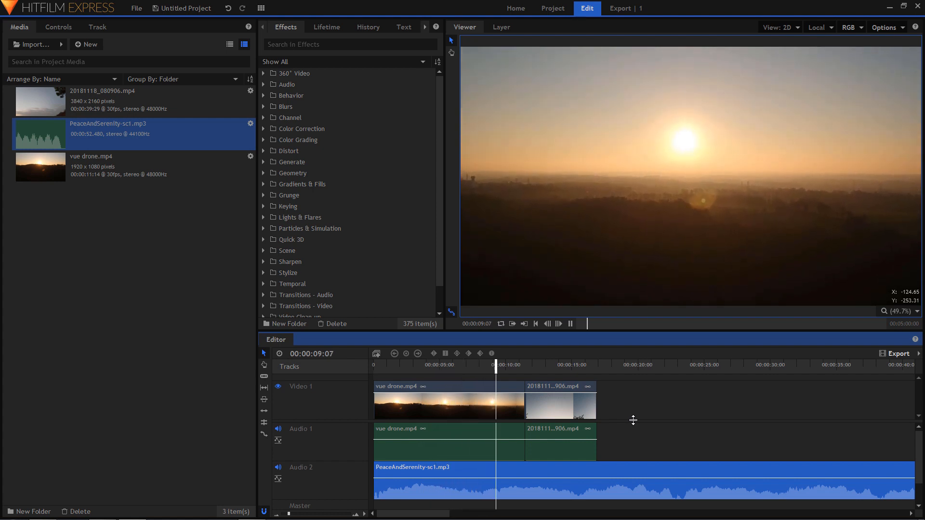
key("space")
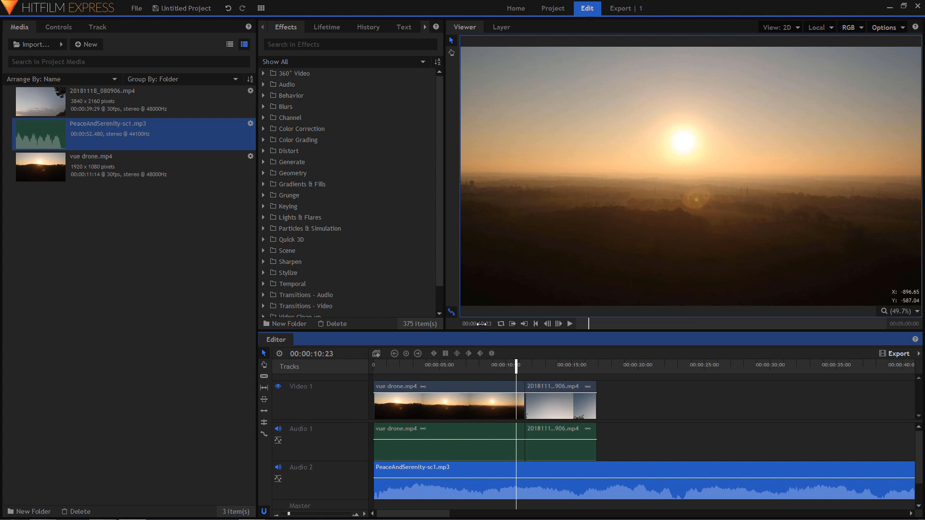
Examine the preset effects available in the 2D Effects and Film Looks folders
scroll(344, 246, "down", 2)
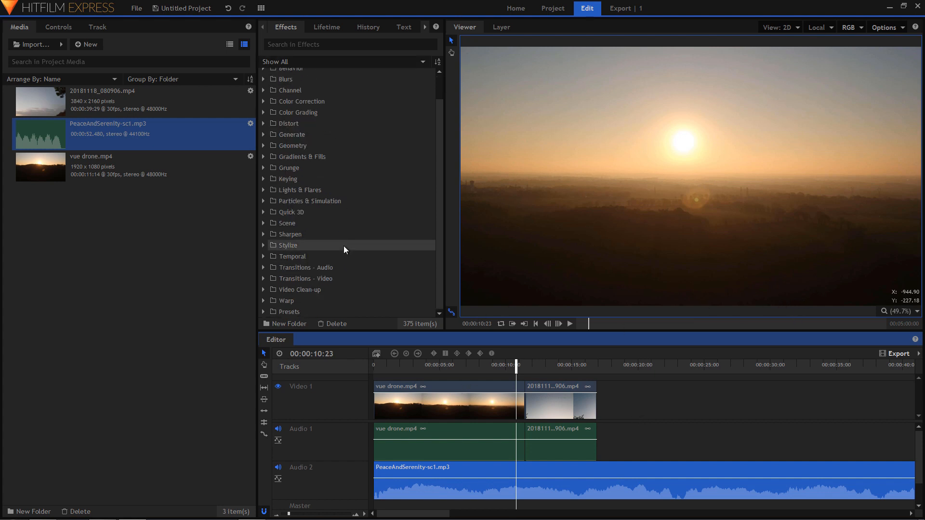
left_click(263, 312)
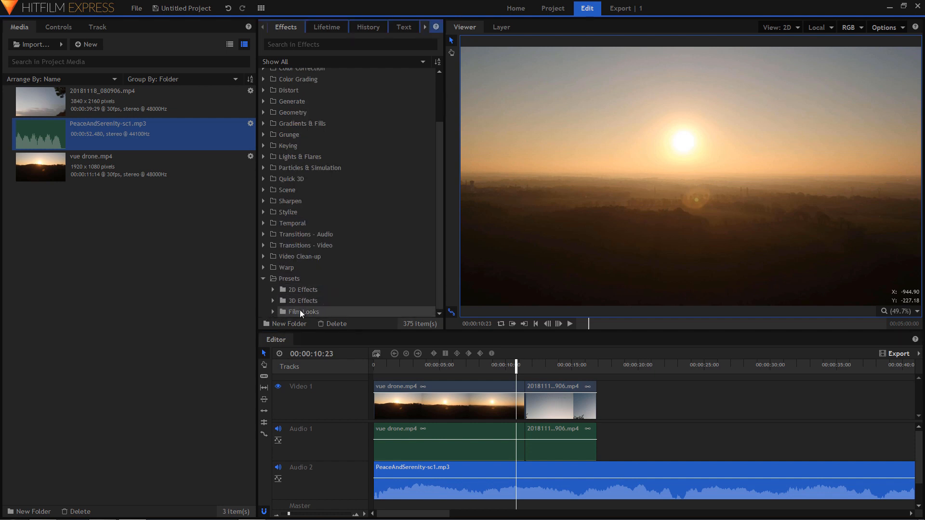
left_click(273, 290)
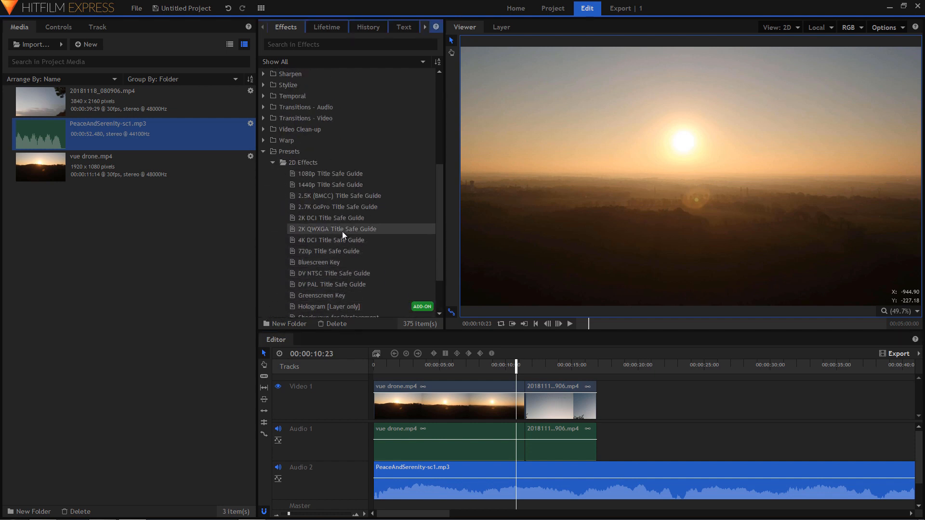
scroll(353, 254, "down", 2)
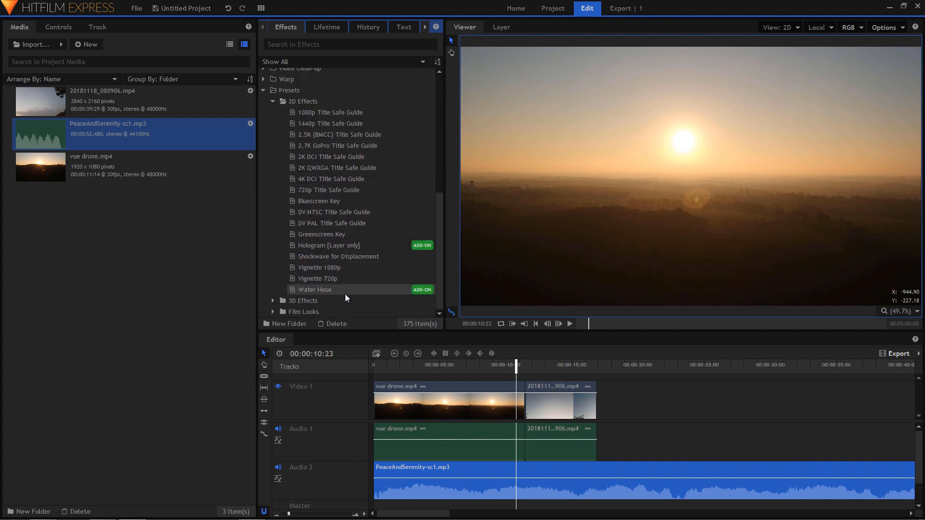
left_click(273, 311)
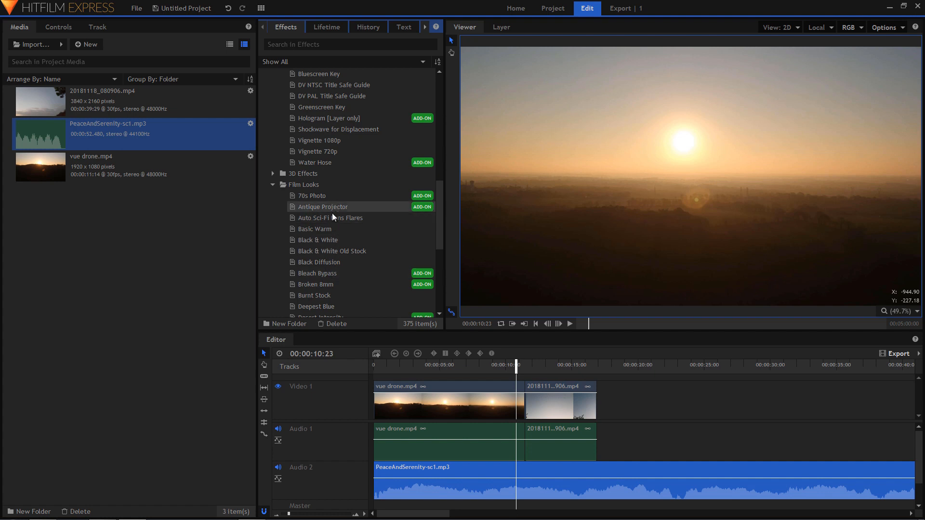
scroll(342, 259, "down", 1)
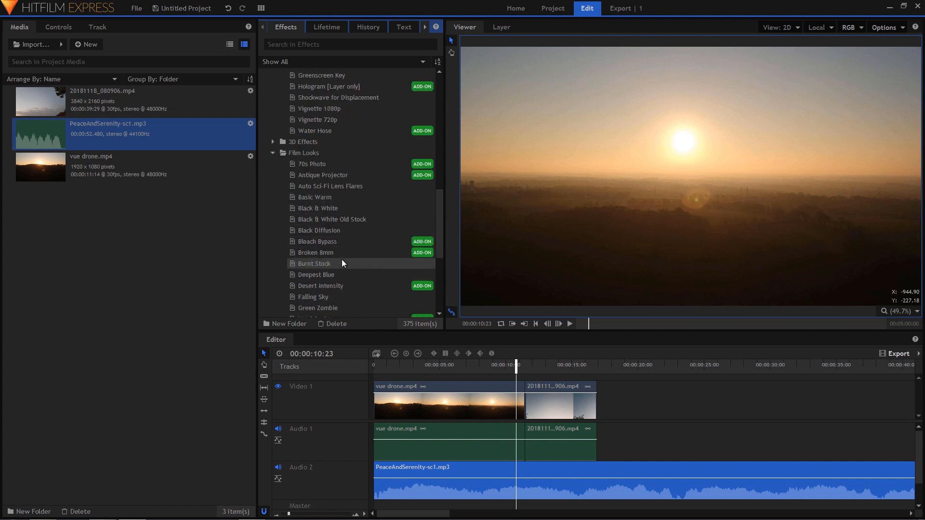
scroll(342, 263, "down", 3)
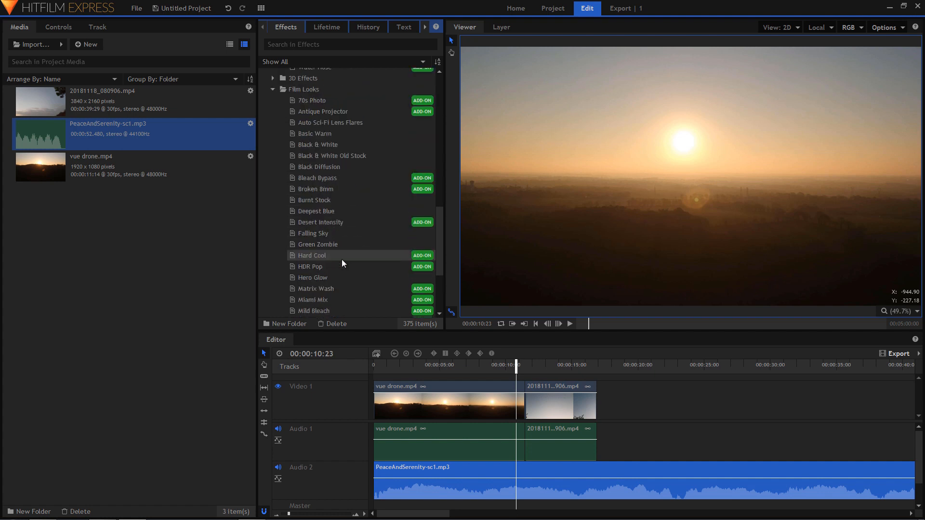
scroll(343, 263, "down", 2)
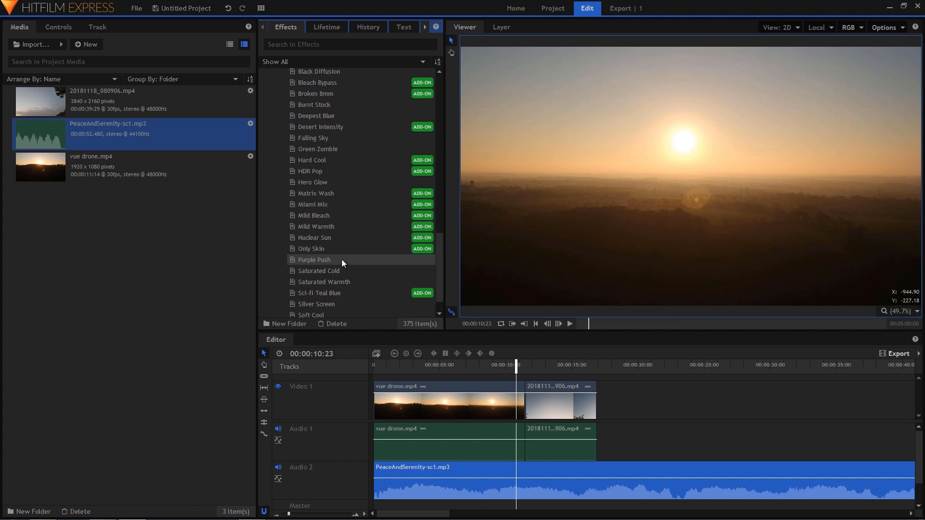
scroll(342, 259, "down", 1)
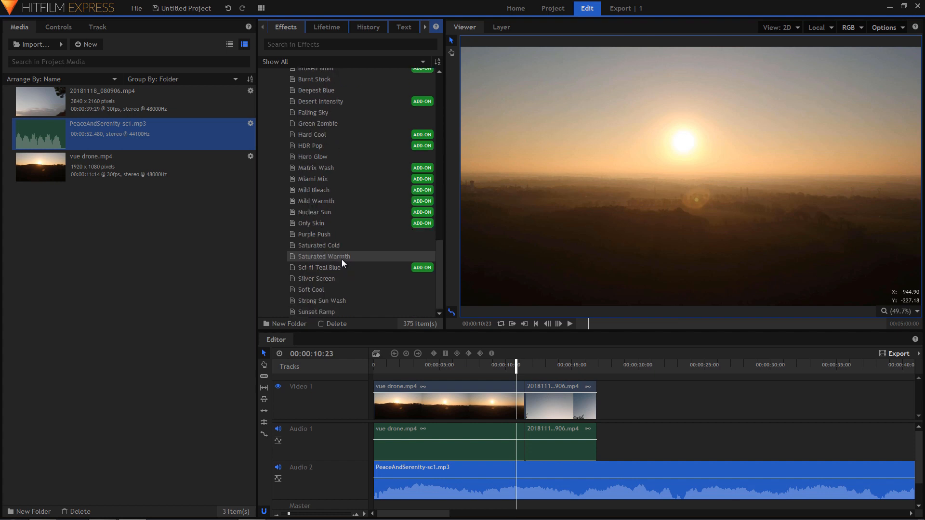
scroll(342, 262, "up", 5)
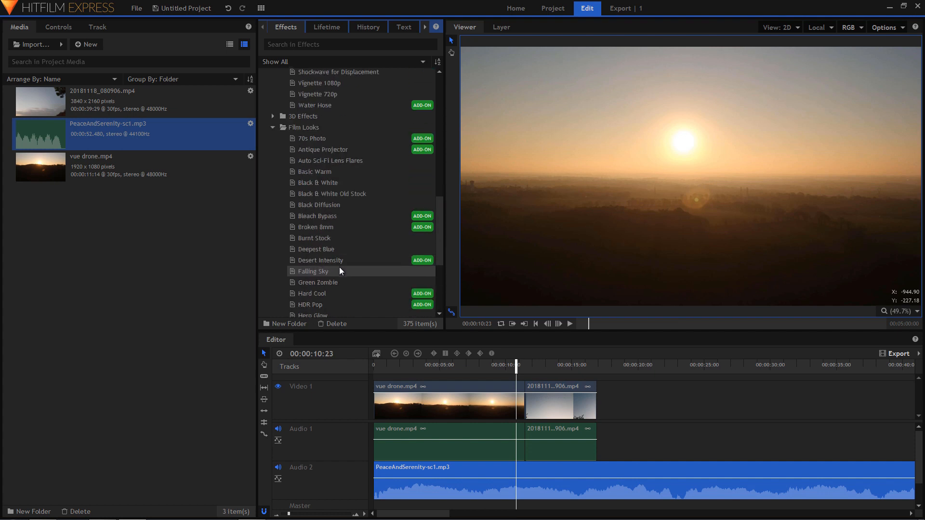
scroll(339, 267, "up", 15)
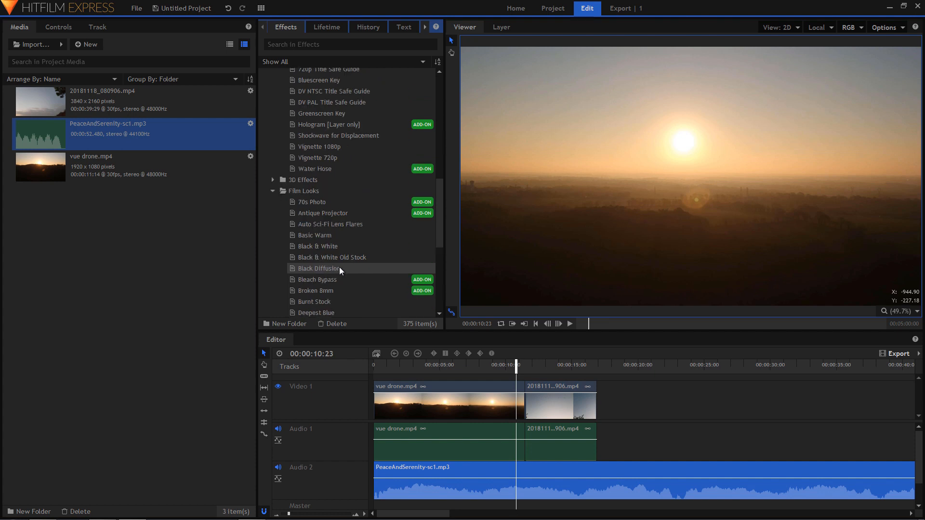
Search the effects for "letter" and apply the Letterbox effect to the vue drone.mp4 clip
left_click(313, 44)
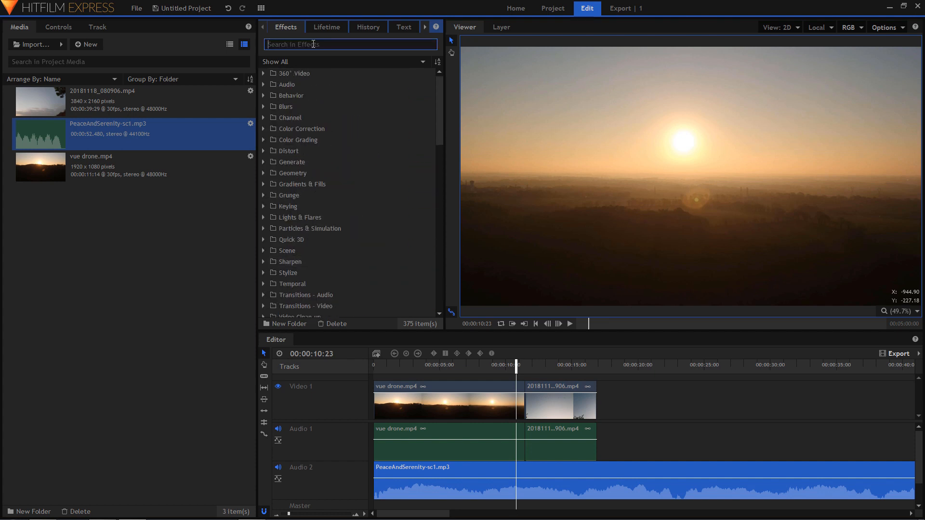
type("letter")
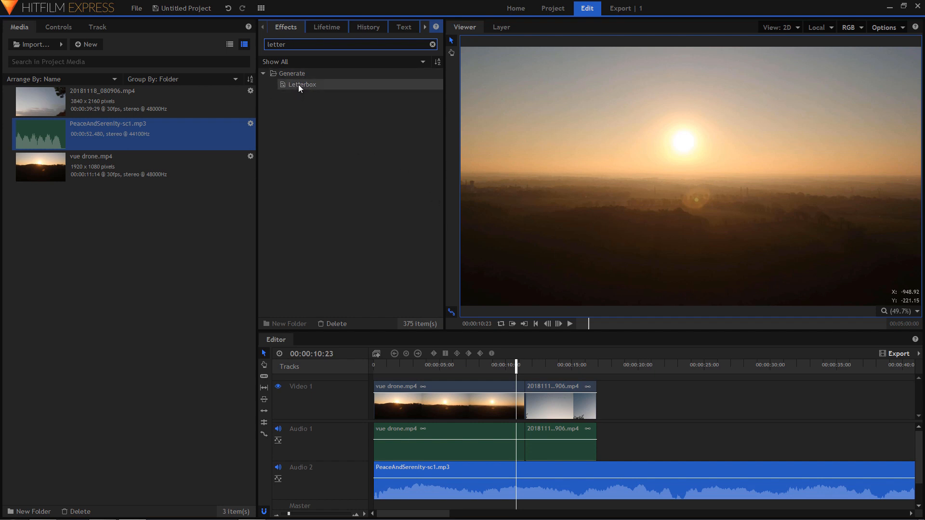
left_click_drag(299, 84, 451, 407)
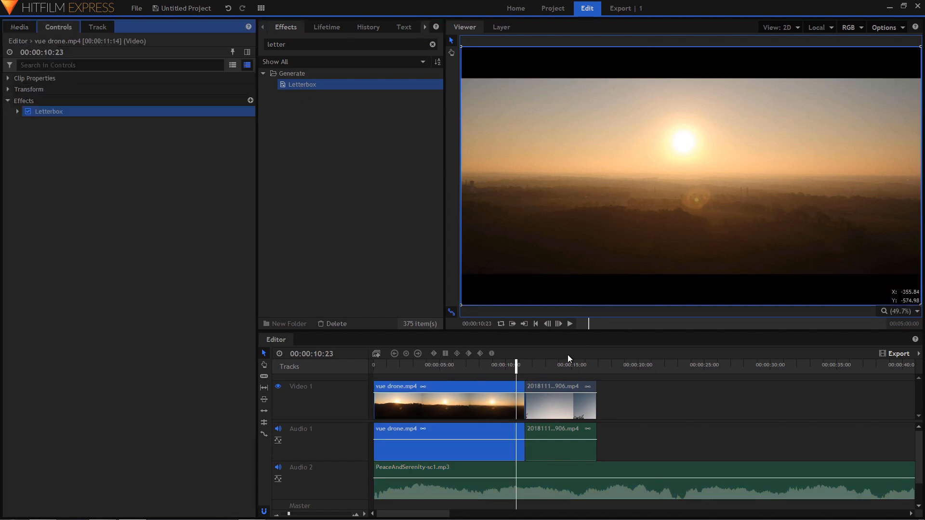
Move the playhead to 00:00:13:04 and apply the Letterbox effect to the 20181118_080906.mp4 clip
left_click(547, 369)
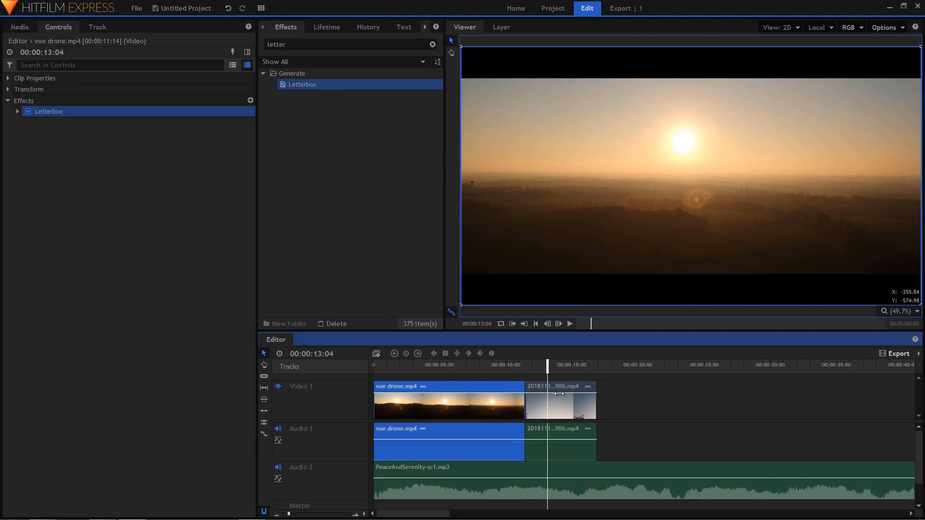
left_click(585, 409)
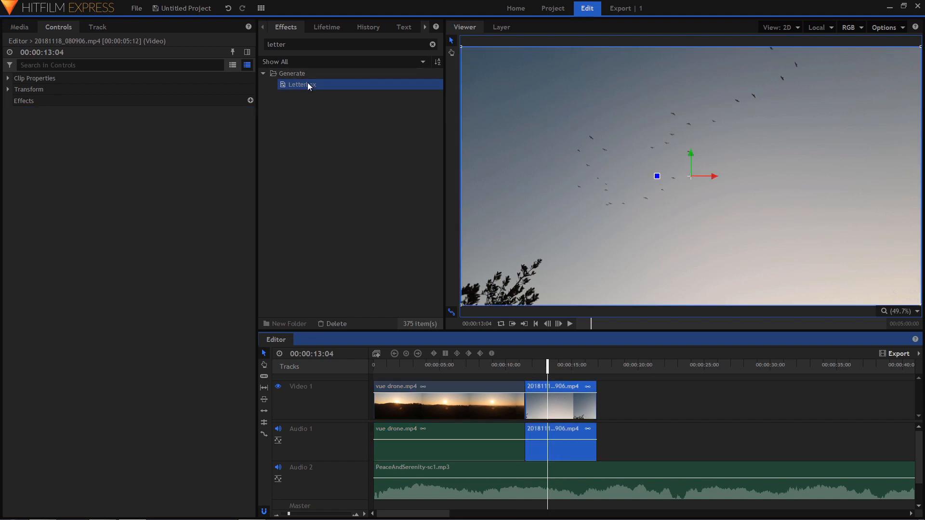
left_click_drag(308, 82, 541, 403)
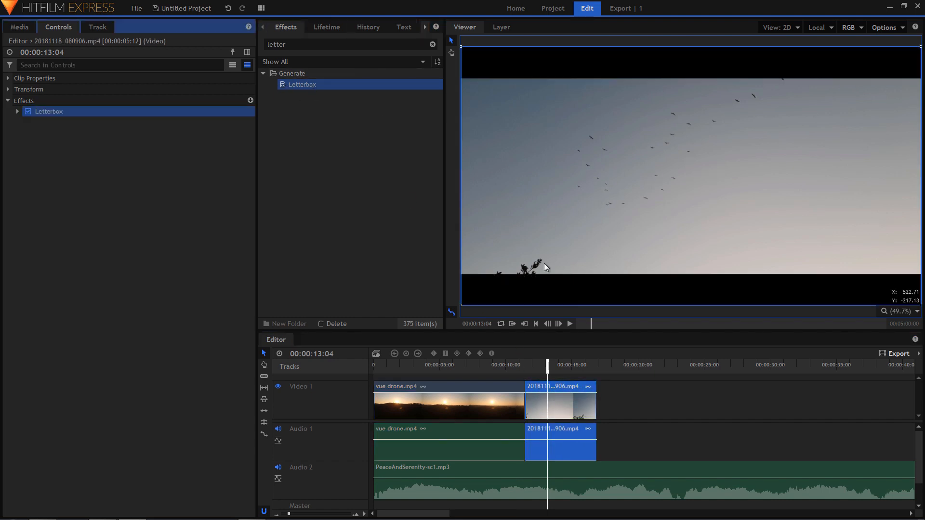
Move the playhead to 00:00:10:10 and inspect the Letterbox color and aspect ratio settings of both clips
left_click(510, 366)
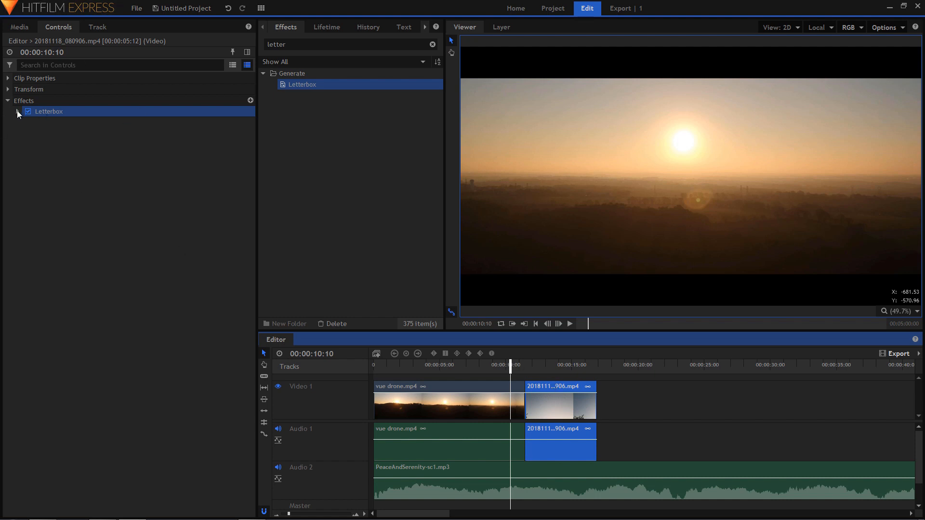
left_click(18, 111)
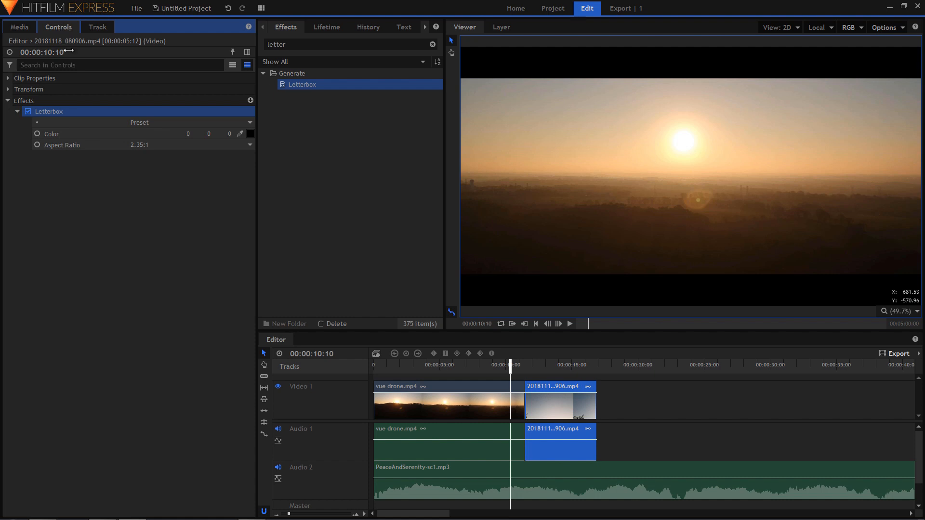
left_click(470, 414)
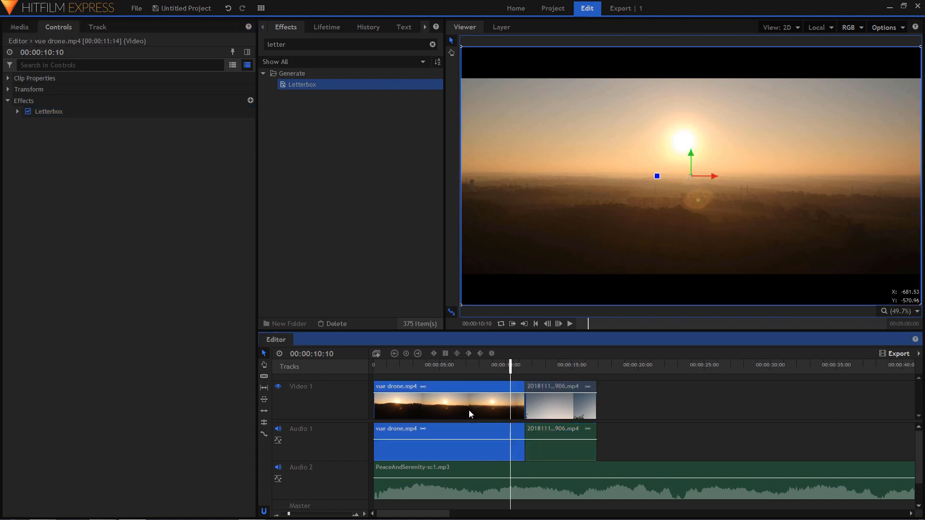
left_click(17, 111)
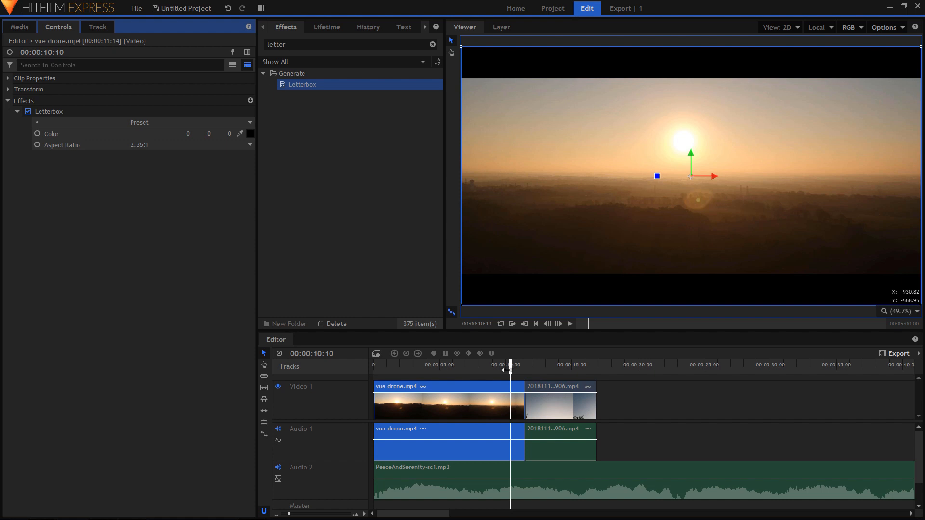
Review the export presets and queue, and return to the editing workspace
left_click(626, 9)
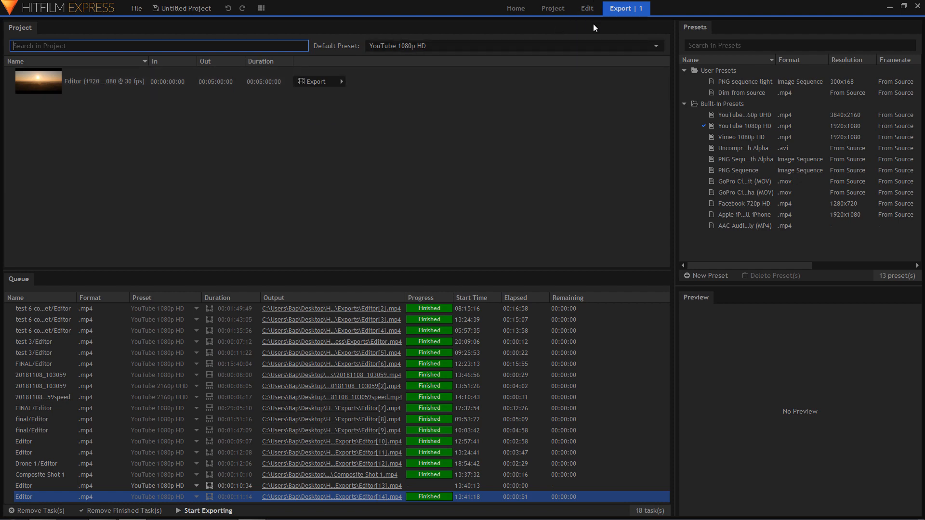
left_click(586, 8)
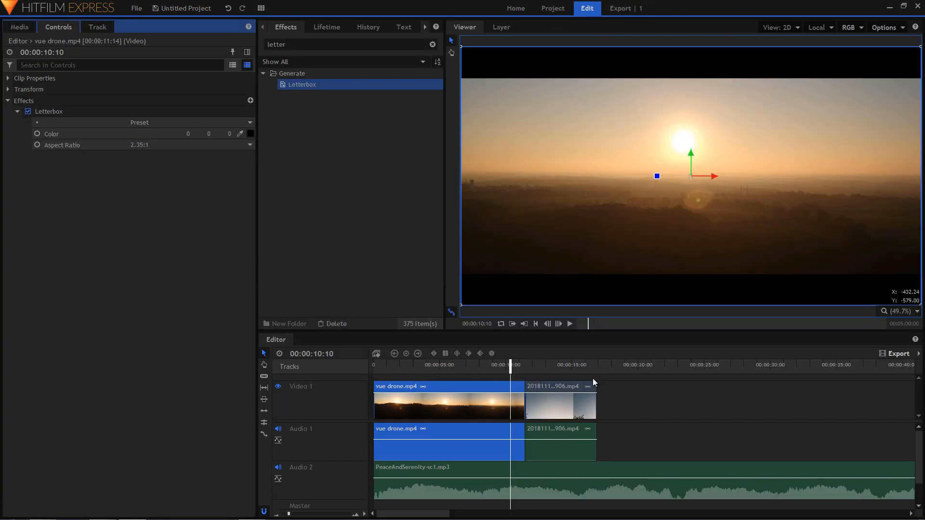
Set the timeline's in point at 00:00:00:00 and its out point at 00:00:16:25, where the 20181118_080906.mp4 clip ends
left_click_drag(592, 365, 598, 366)
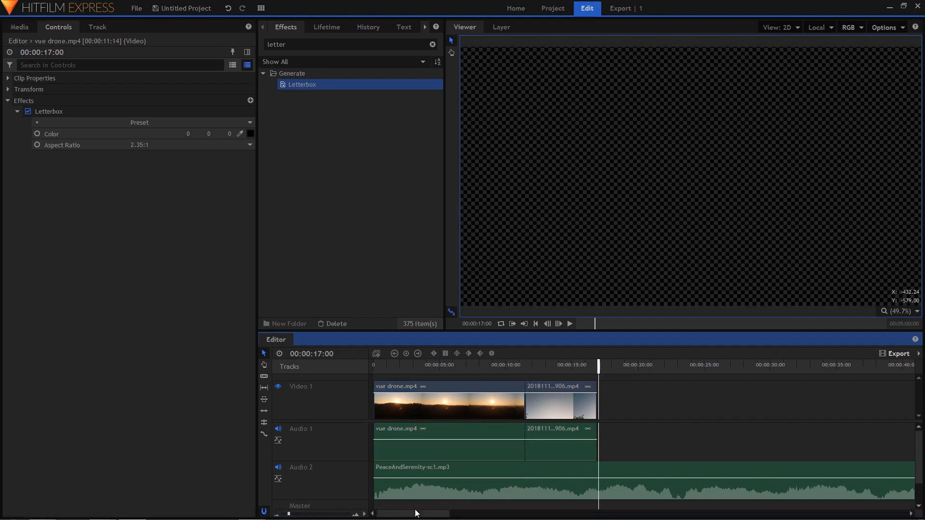
left_click_drag(413, 513, 870, 514)
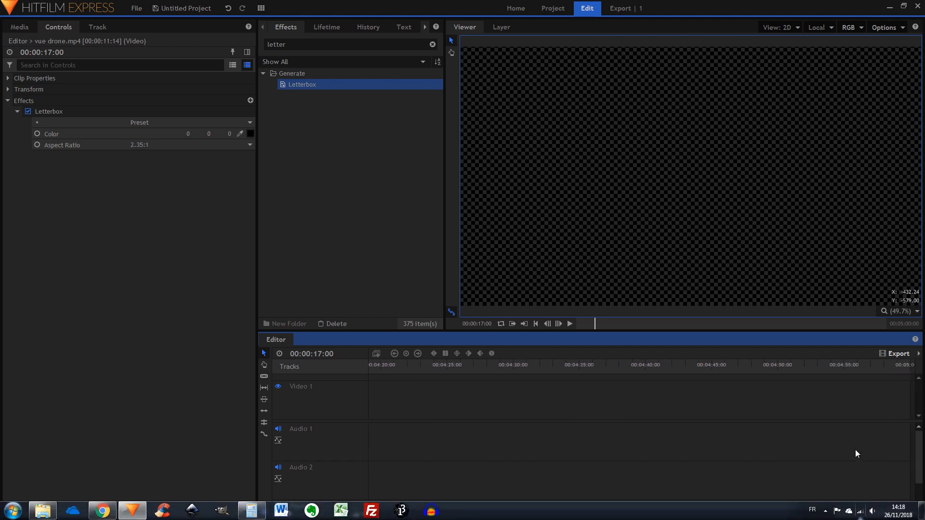
left_click_drag(865, 513, 372, 510)
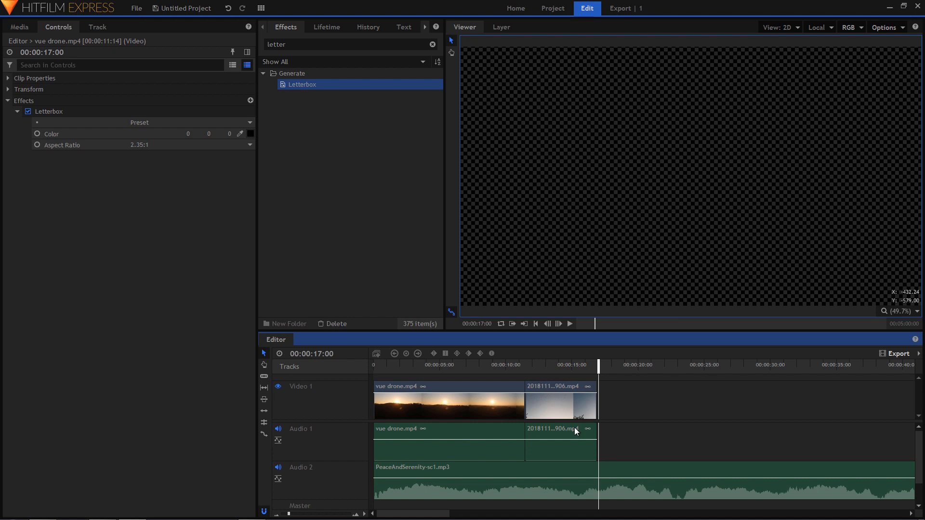
key("Home")
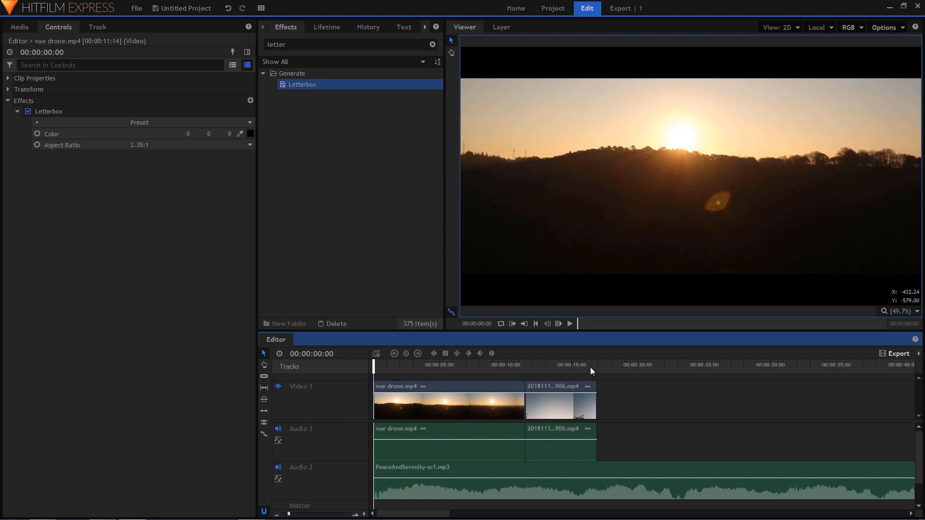
left_click_drag(591, 367, 596, 366)
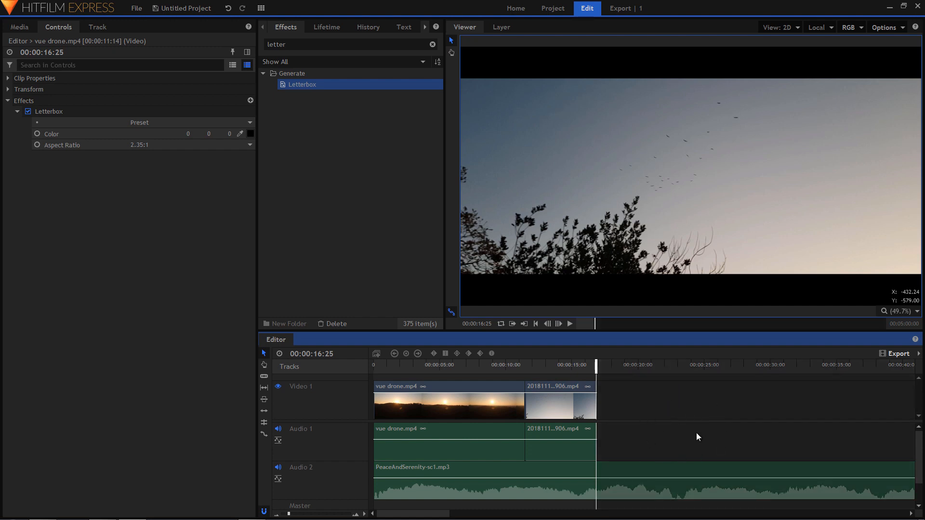
left_click_drag(695, 366, 778, 366)
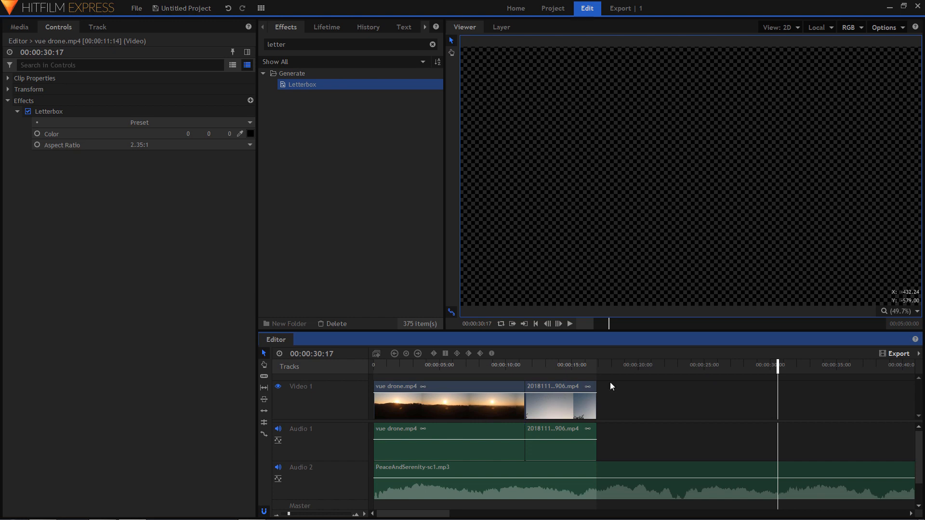
Check the timeline's in and out range in the export workspace, and add the editor timeline's In-Out Area to the export queue
left_click(625, 13)
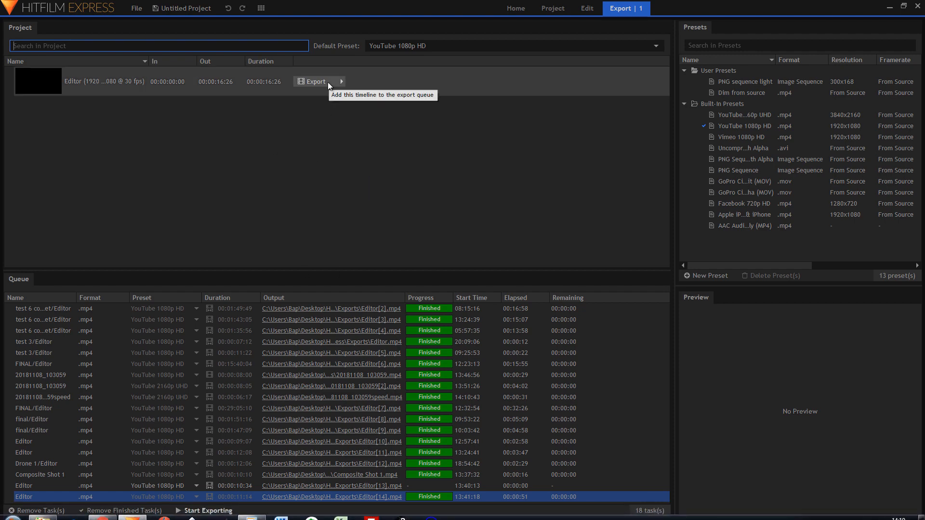
left_click(587, 8)
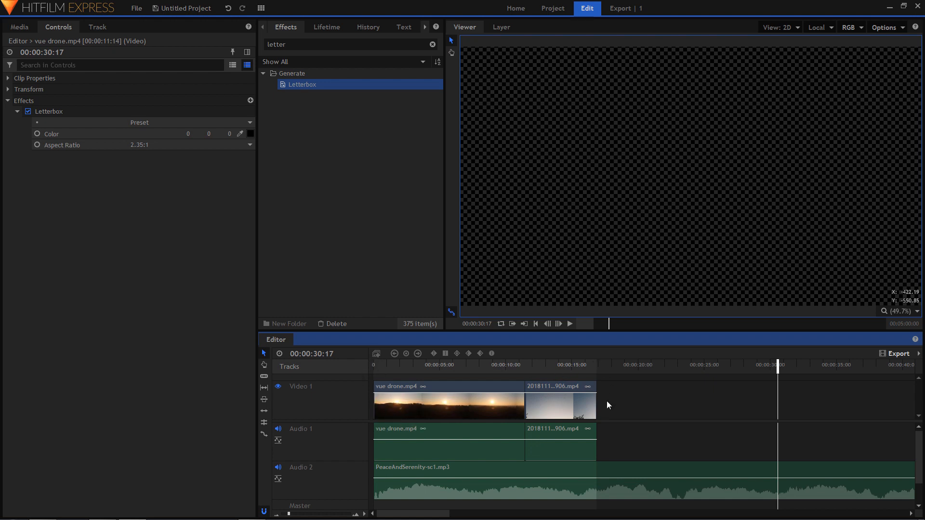
left_click(904, 355)
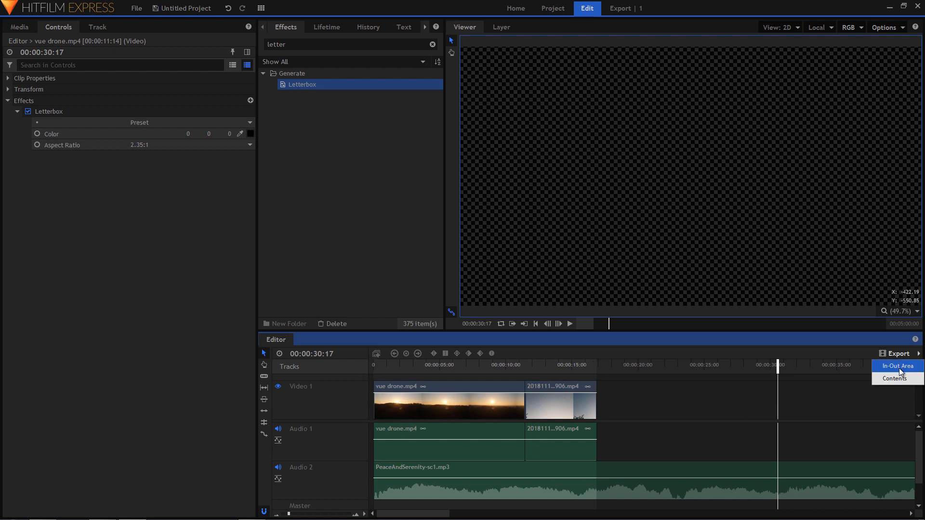
left_click(903, 367)
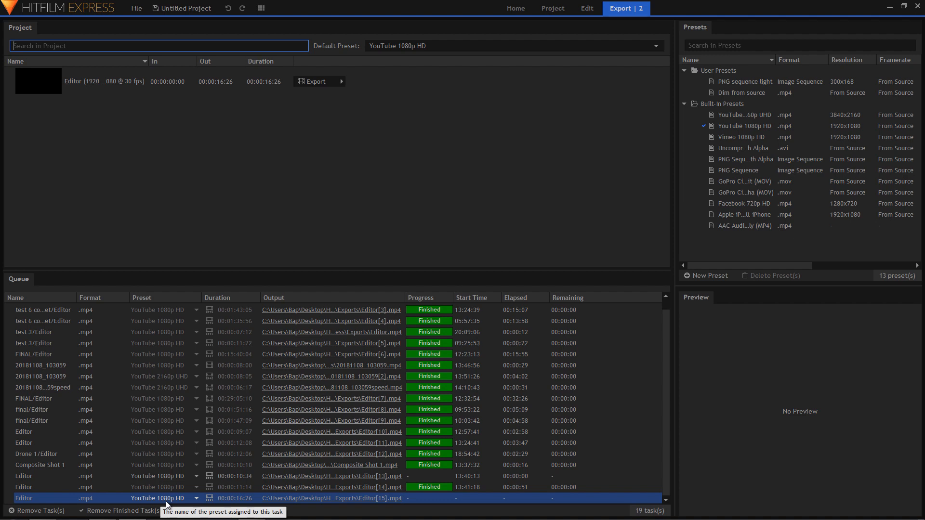
Review the preset choices for the new queue task, keep YouTube 1080p HD, and start exporting
left_click(195, 499)
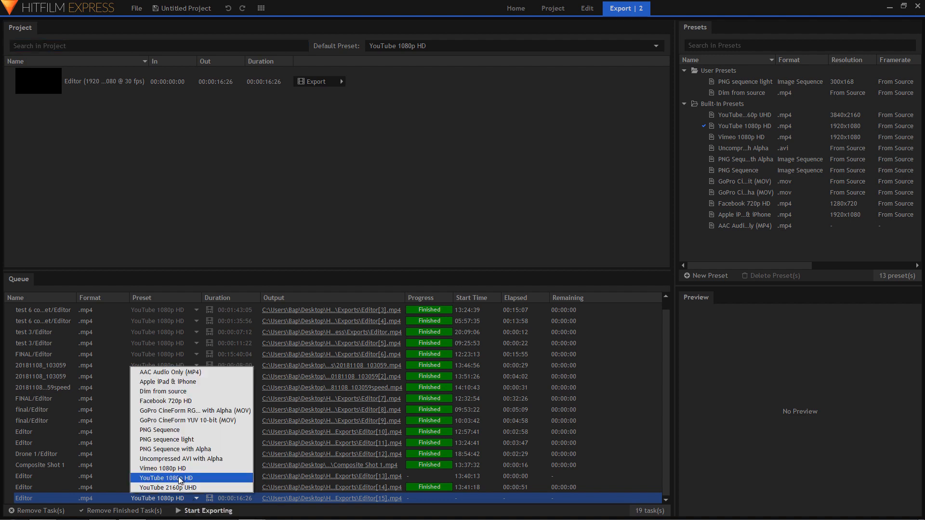
left_click(460, 208)
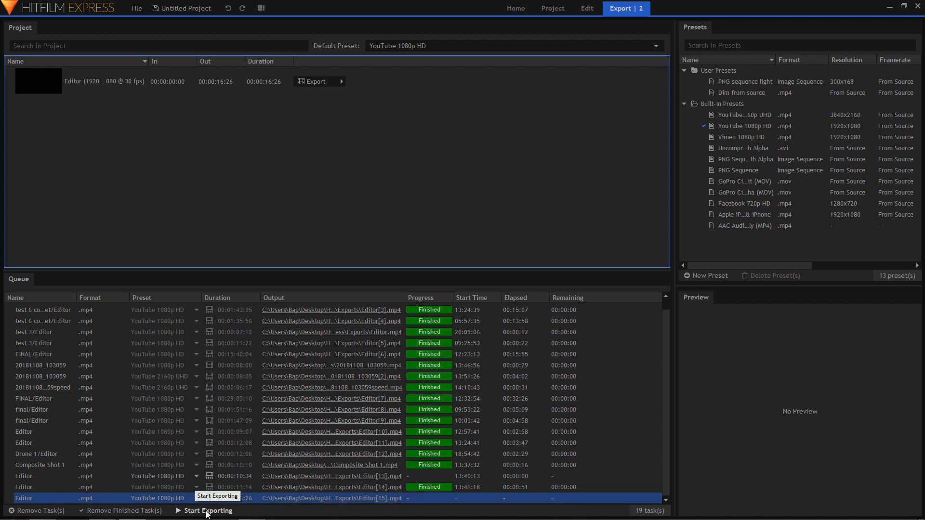
left_click(207, 511)
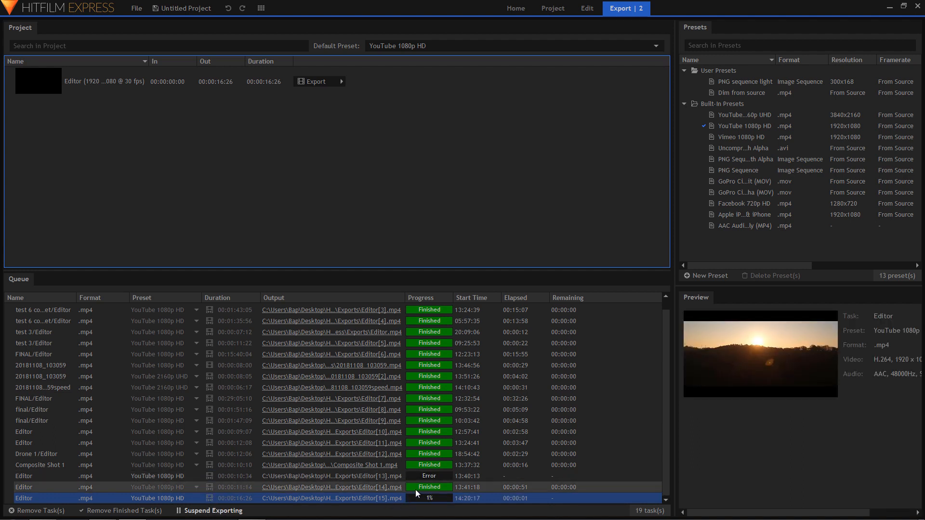